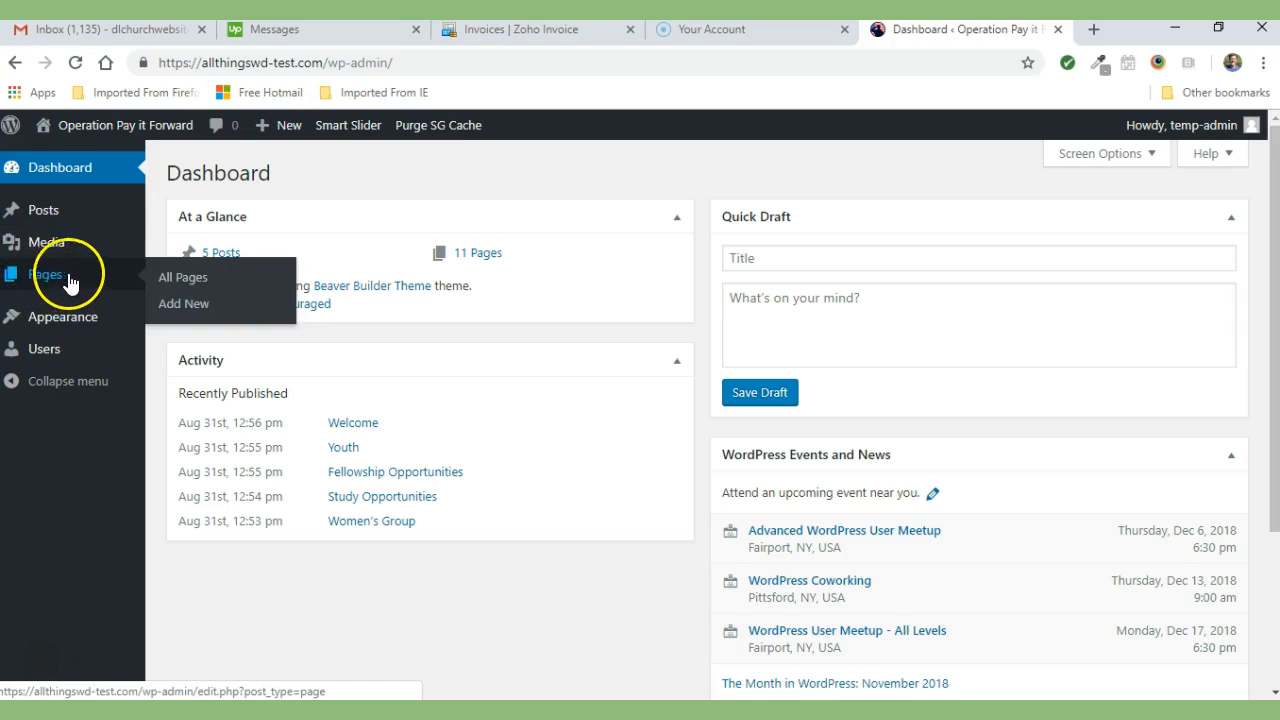
- List all the site's pages and open the About Us page in Beaver Builder
click(190, 280)
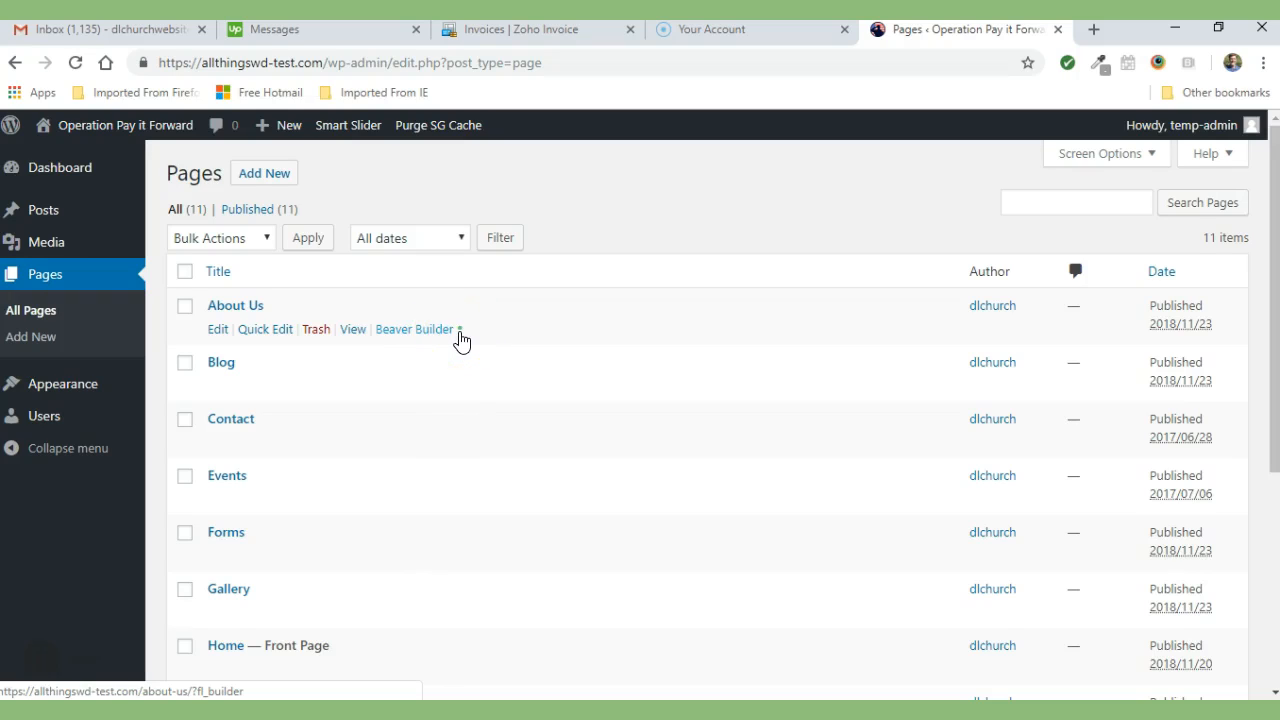
click(408, 335)
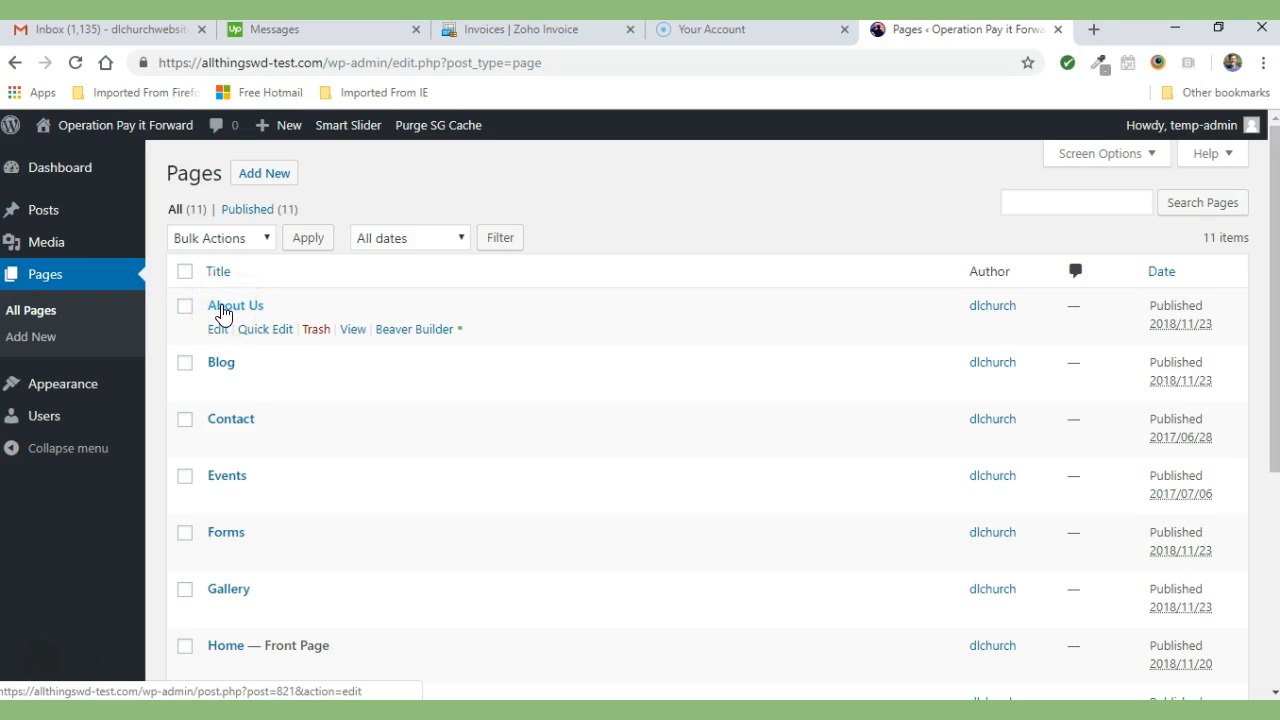
click(395, 334)
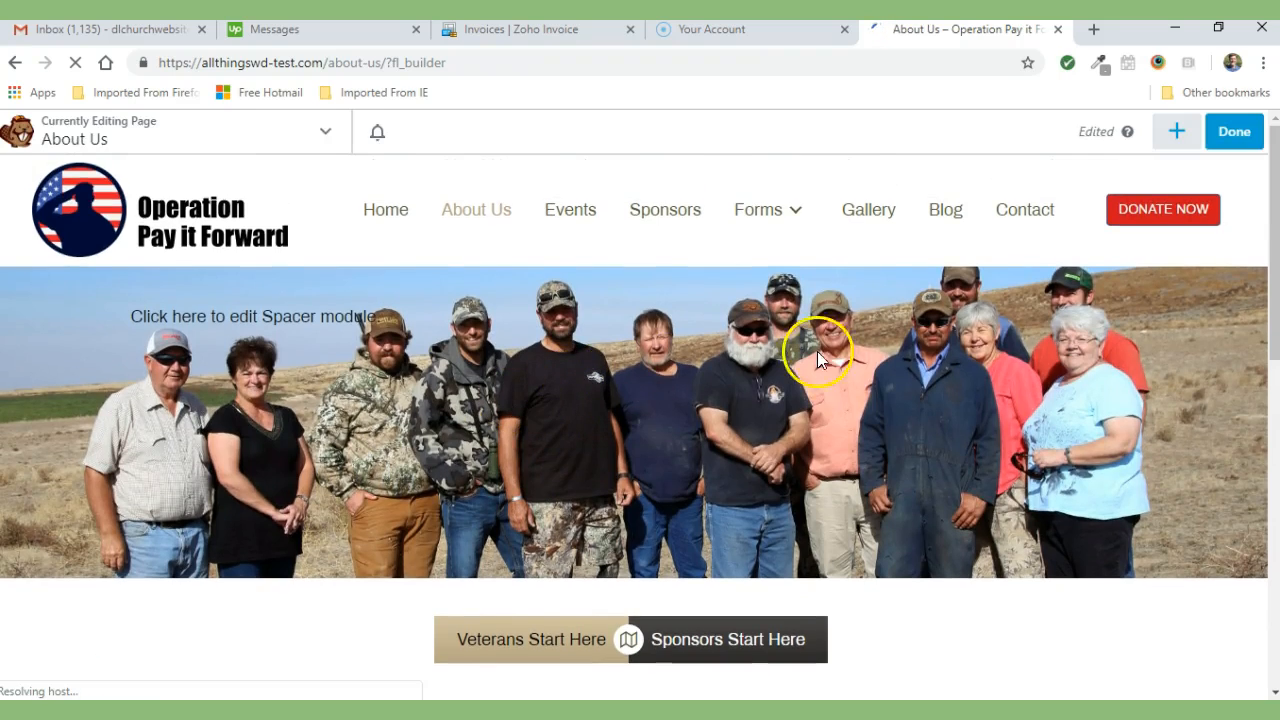
- Change the "Our Mission" heading text to "Our Page" and save the heading module
mouse_move(1273, 168)
mouse_down()
mouse_move(1273, 495)
mouse_move(1273, 178)
mouse_up()
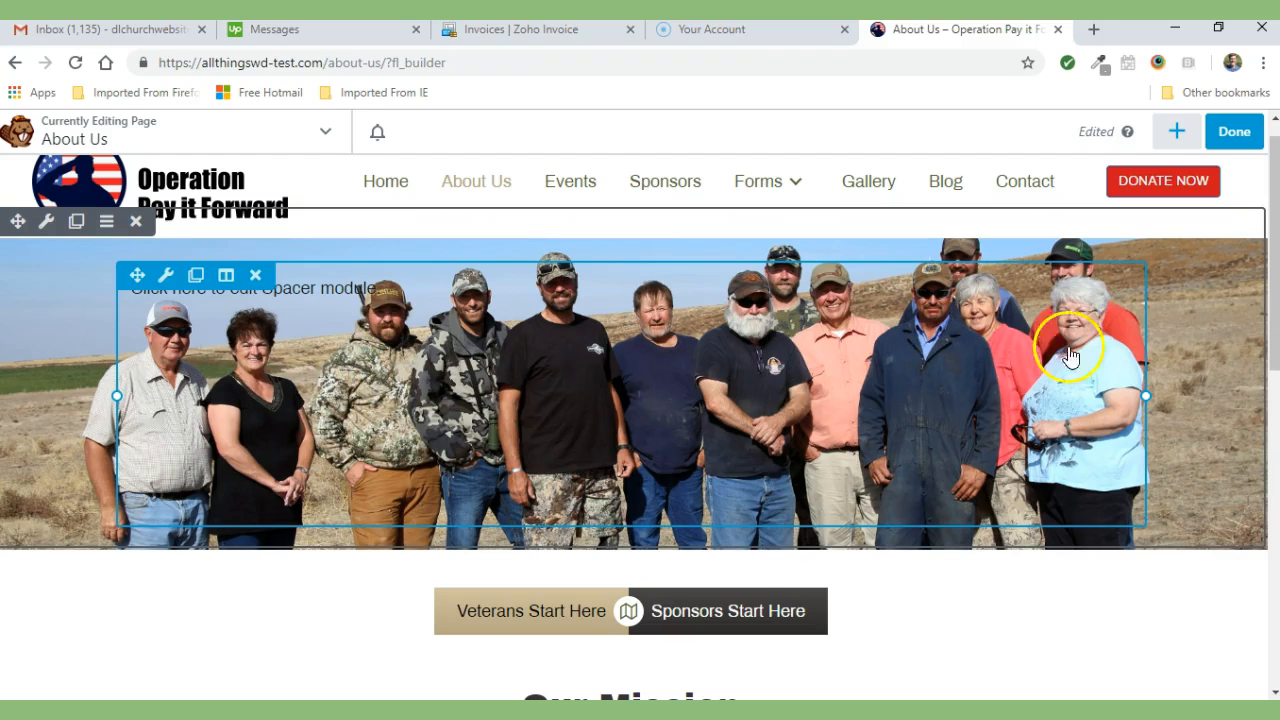
drag(1274, 243, 1274, 340)
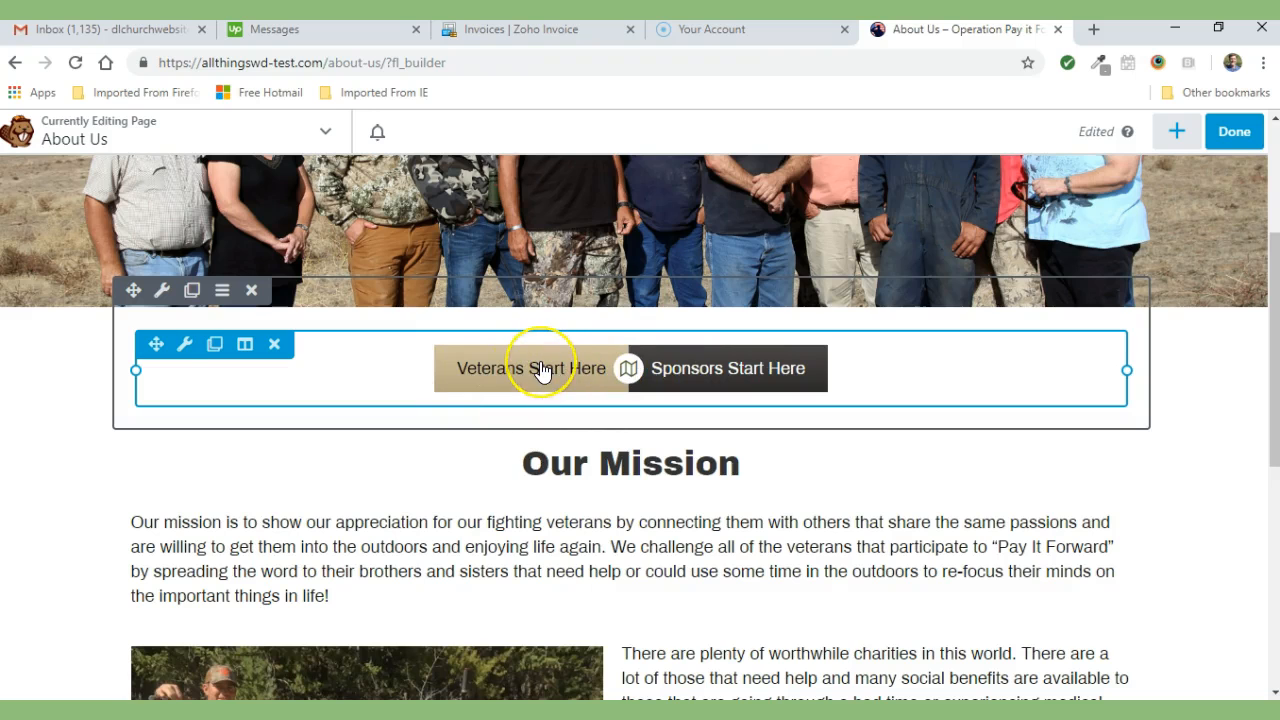
drag(1275, 321, 1275, 400)
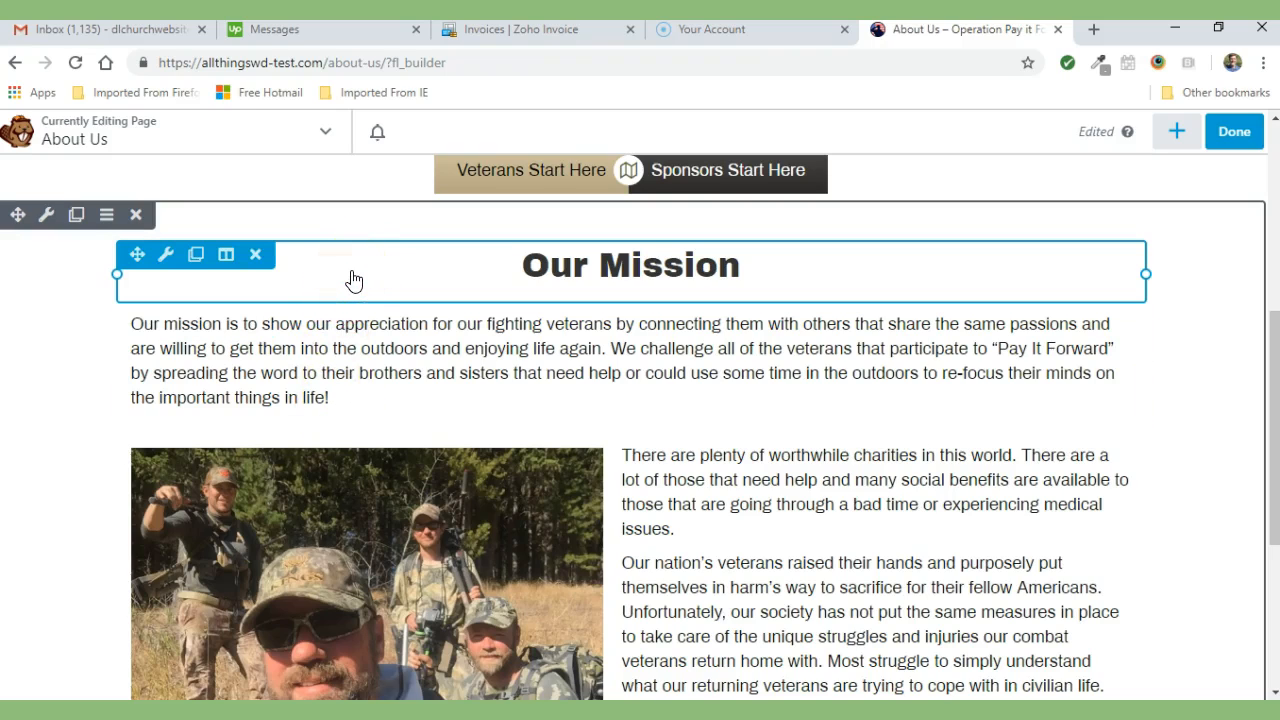
click(165, 255)
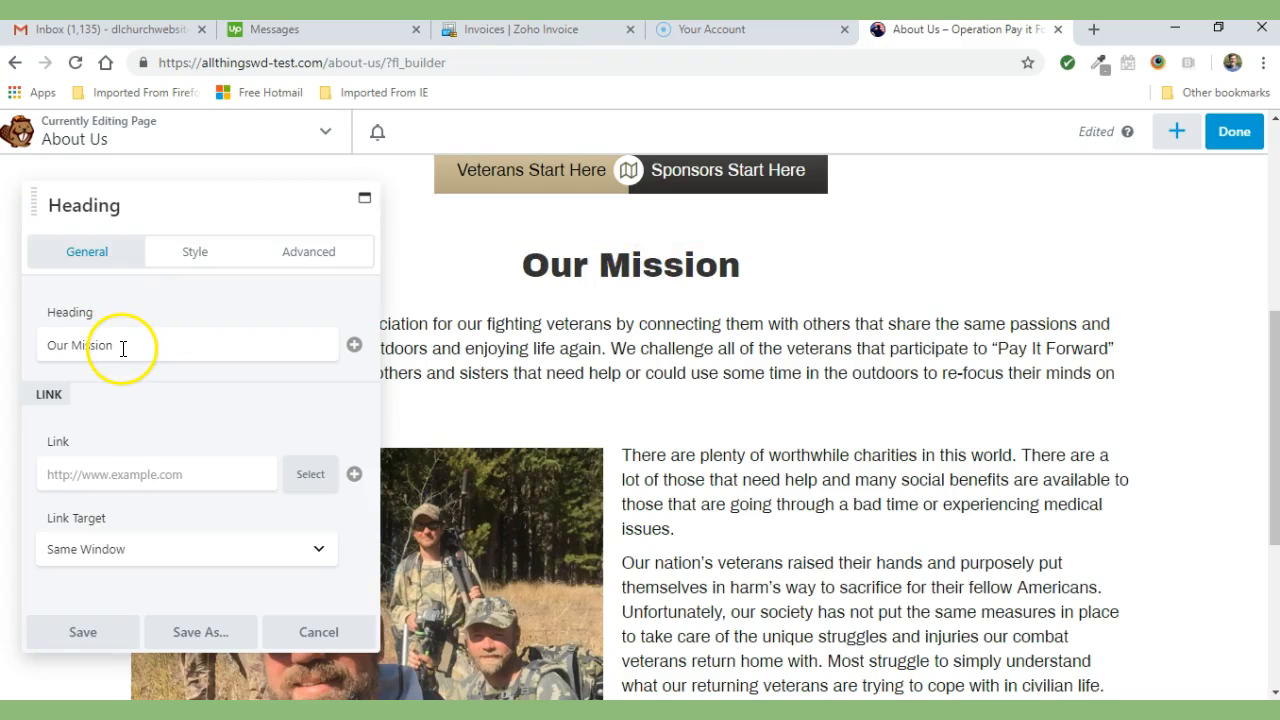
drag(123, 348, 90, 350)
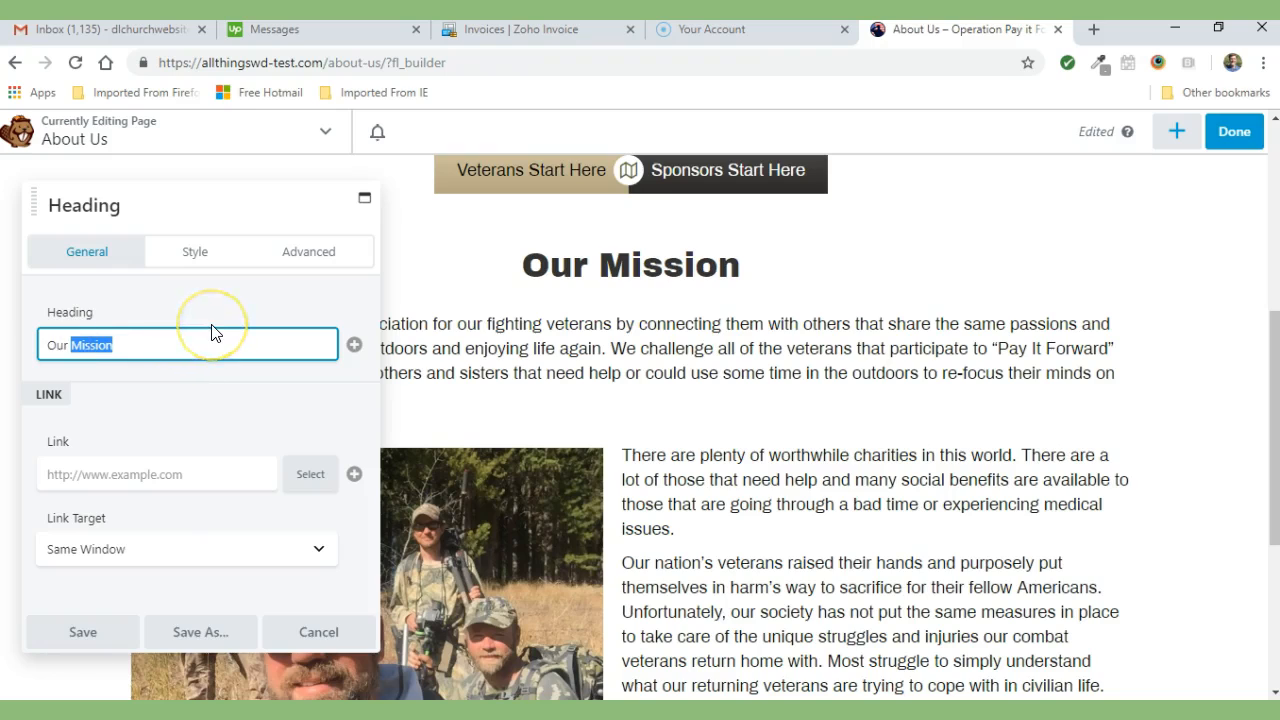
text(Page)
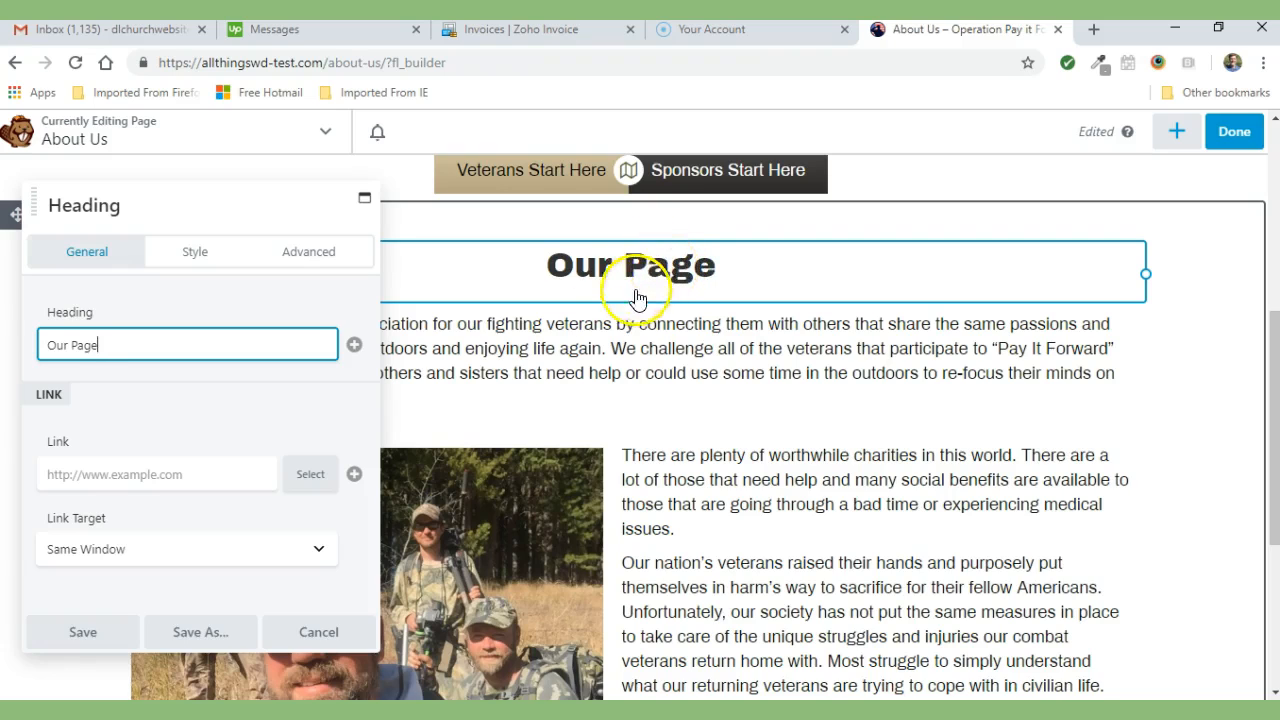
click(83, 640)
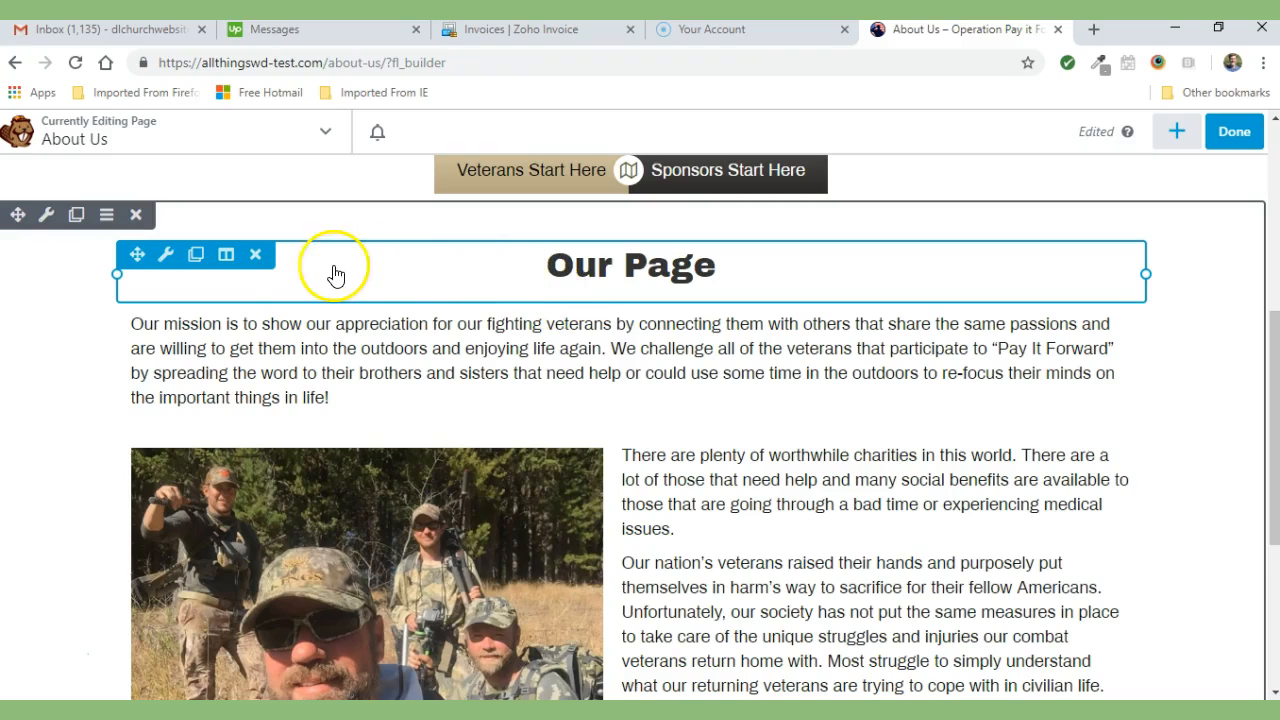
- Set the heading text back to "Our Mission" and save the heading module
click(163, 255)
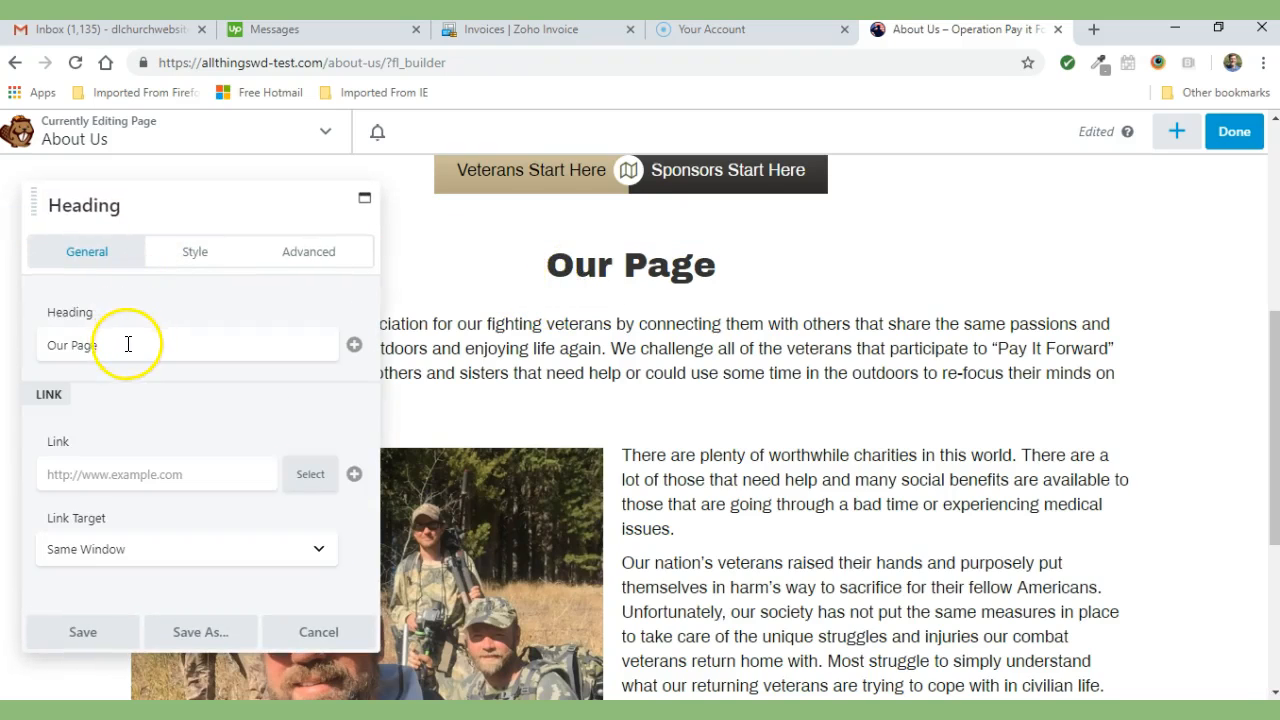
click(115, 345)
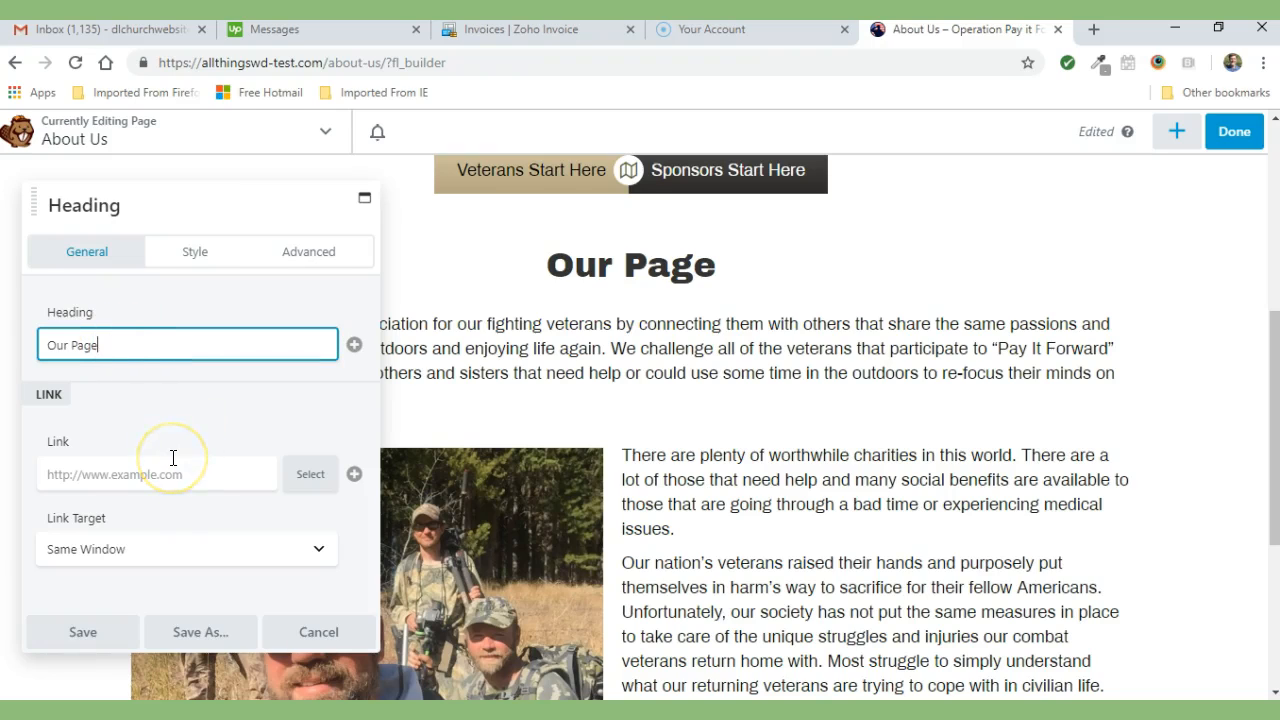
key(BackSpace)
key(BackSpace)
key(BackSpace)
key(BackSpace)
key(BackSpace)
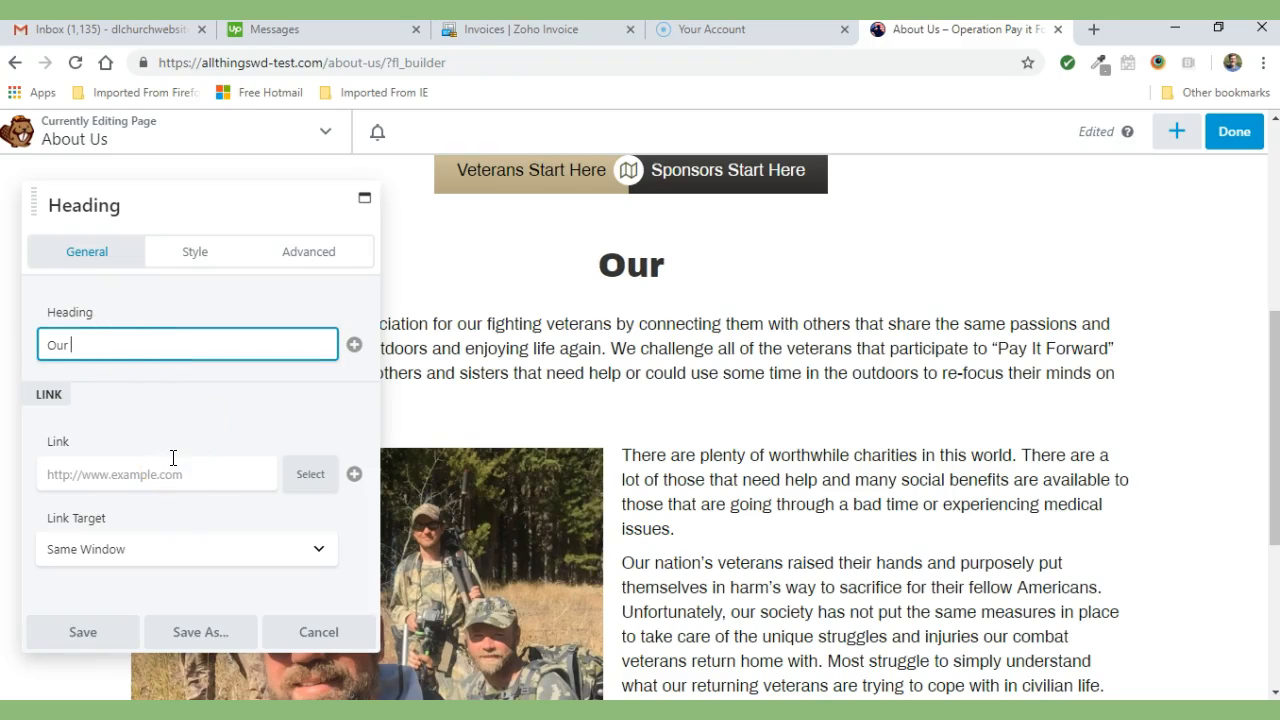
text(Mission)
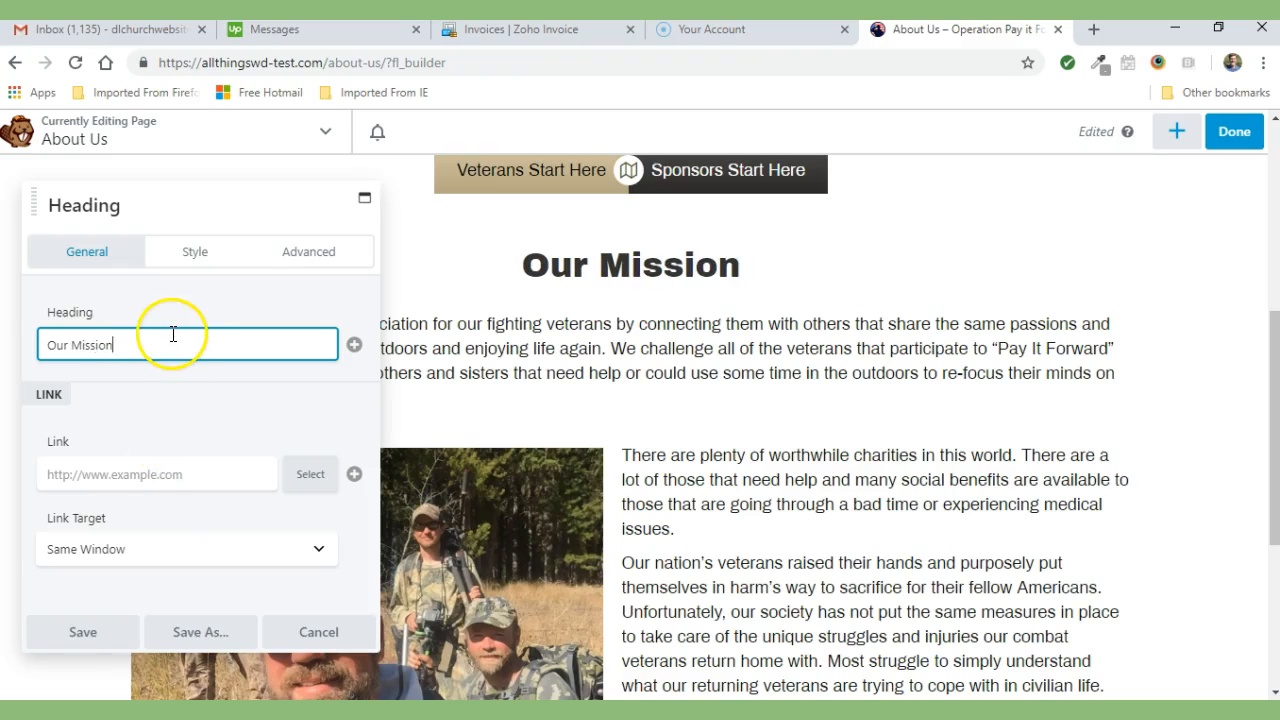
click(94, 636)
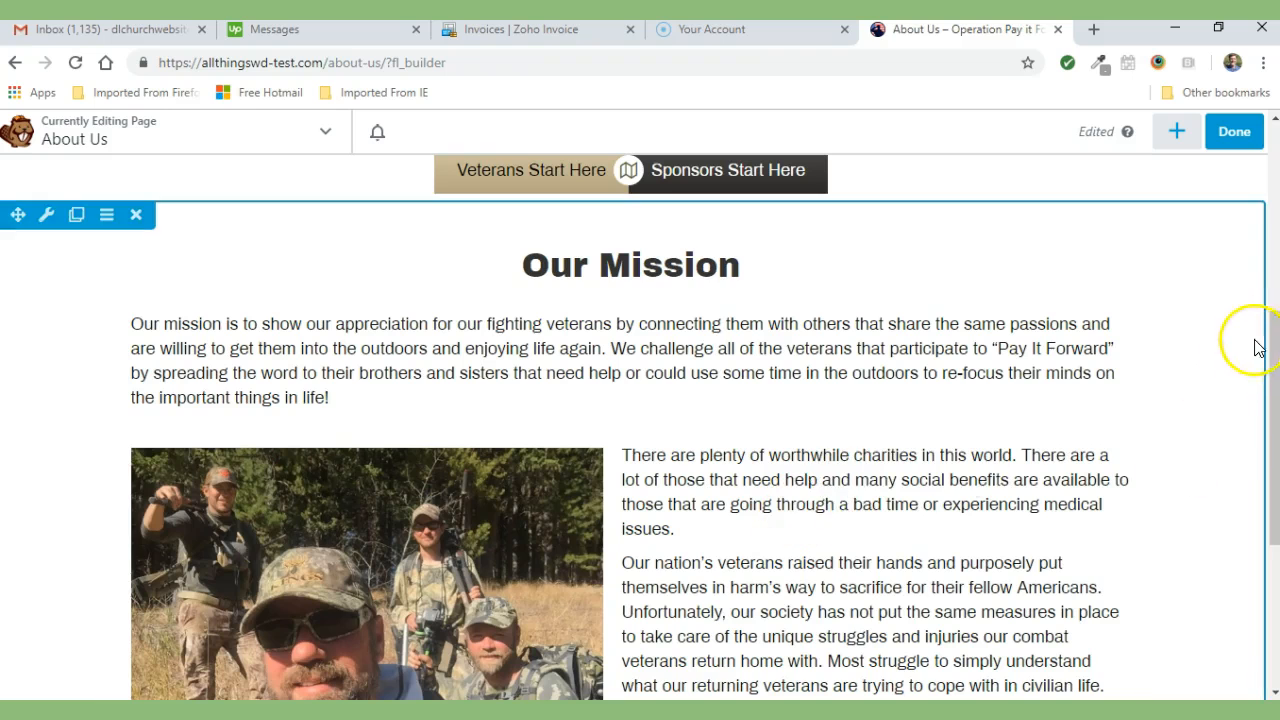
- View the text editor settings of the mission paragraph and of the photo text block, closing each without changes
mouse_move(1274, 323)
mouse_down()
mouse_move(1274, 271)
mouse_move(1274, 347)
mouse_up()
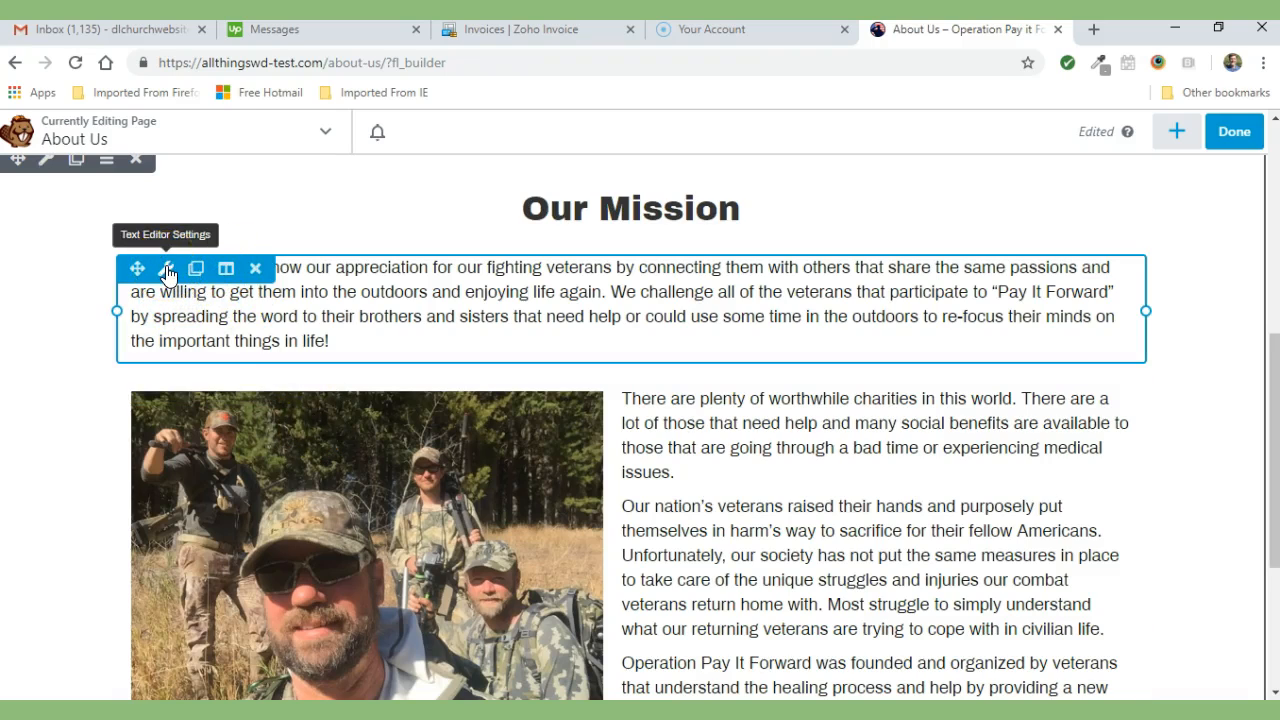
click(168, 270)
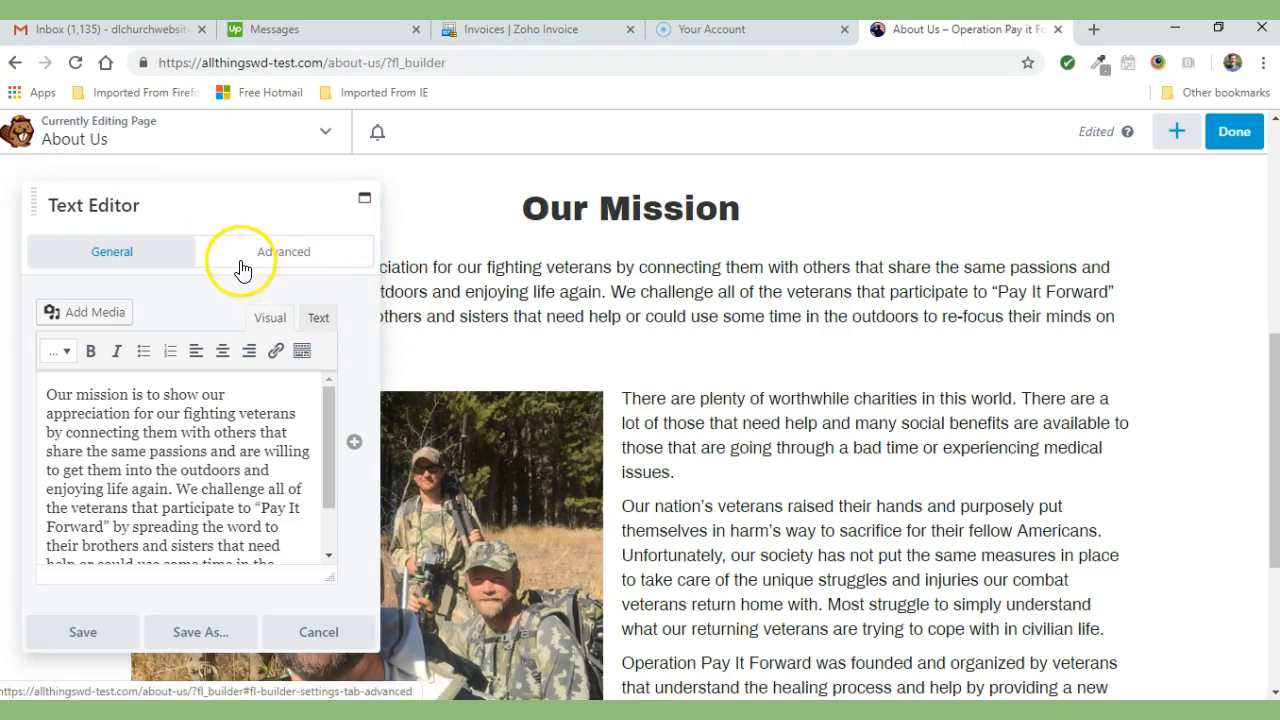
click(307, 626)
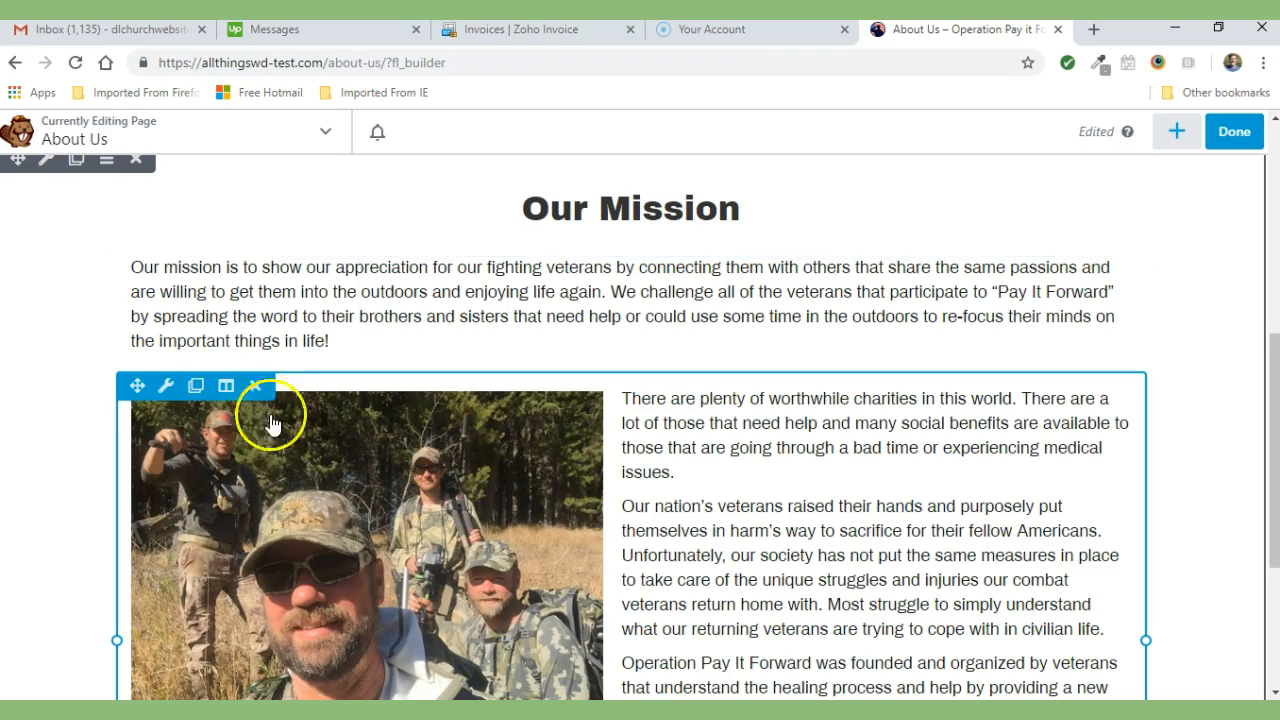
click(170, 390)
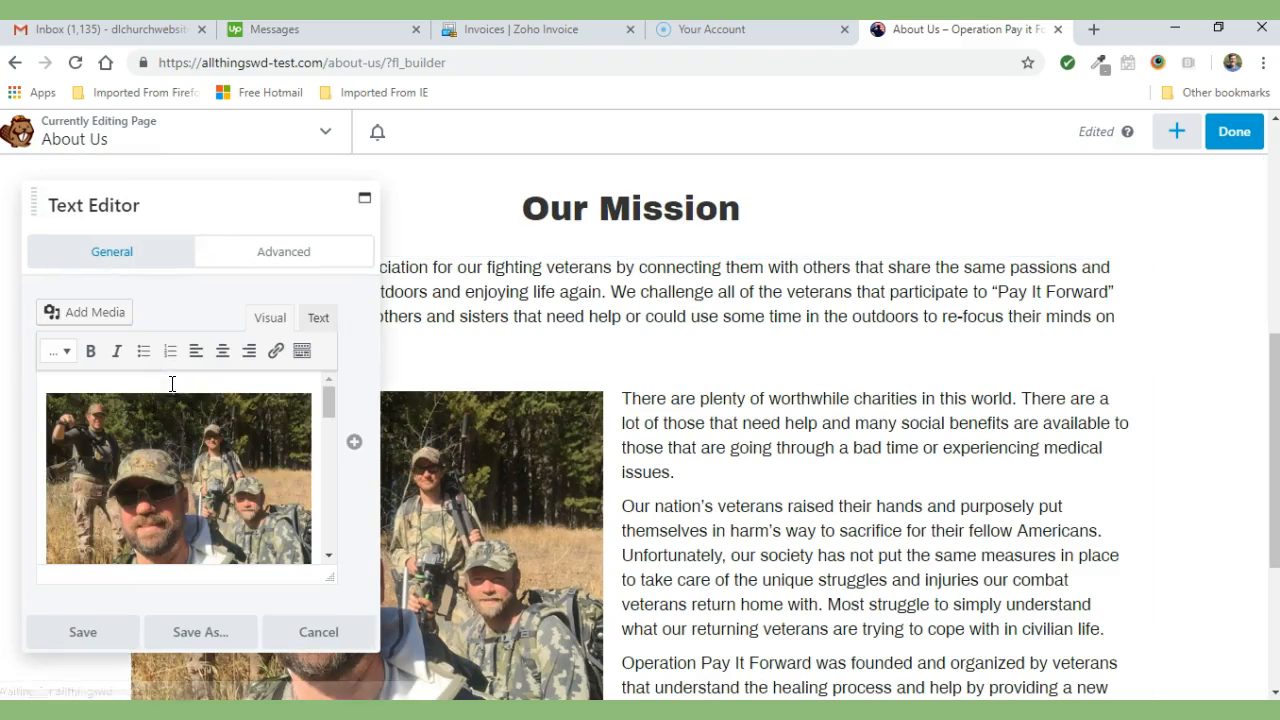
click(312, 634)
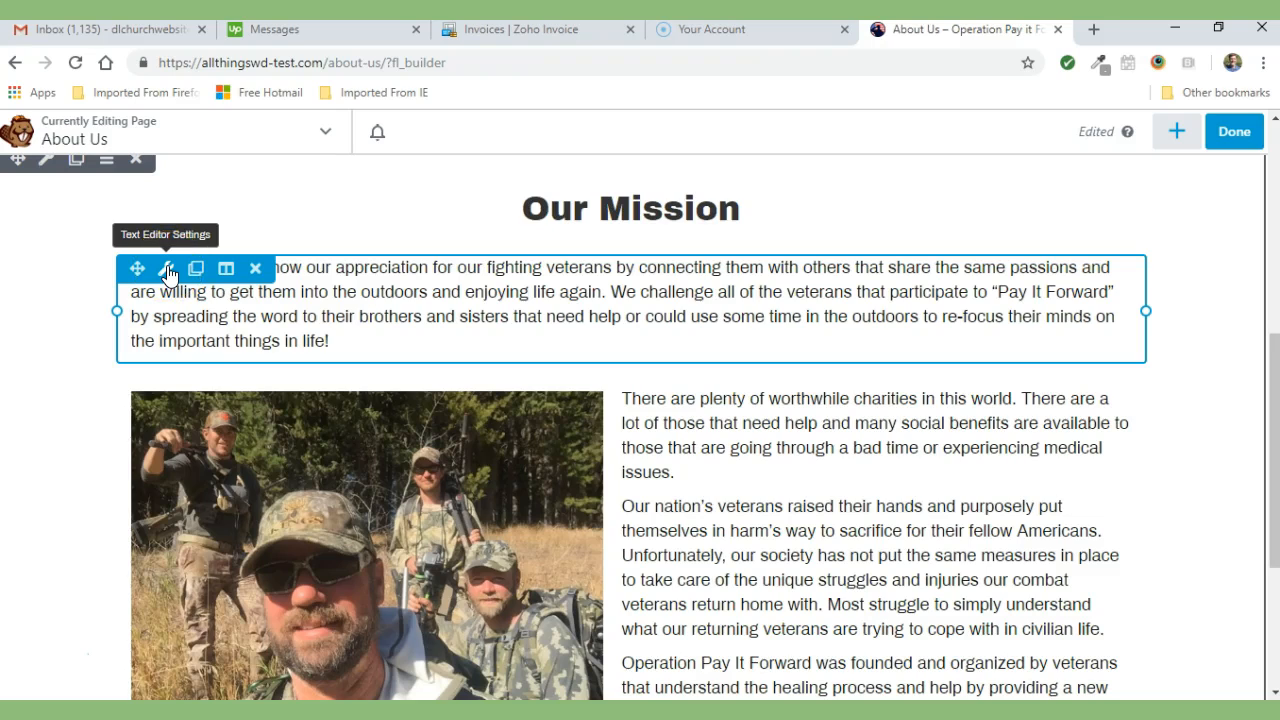
- Open the mission paragraph's text editor, move its window off the paragraph, enlarge it, and show the additional row of formatting tools
click(168, 270)
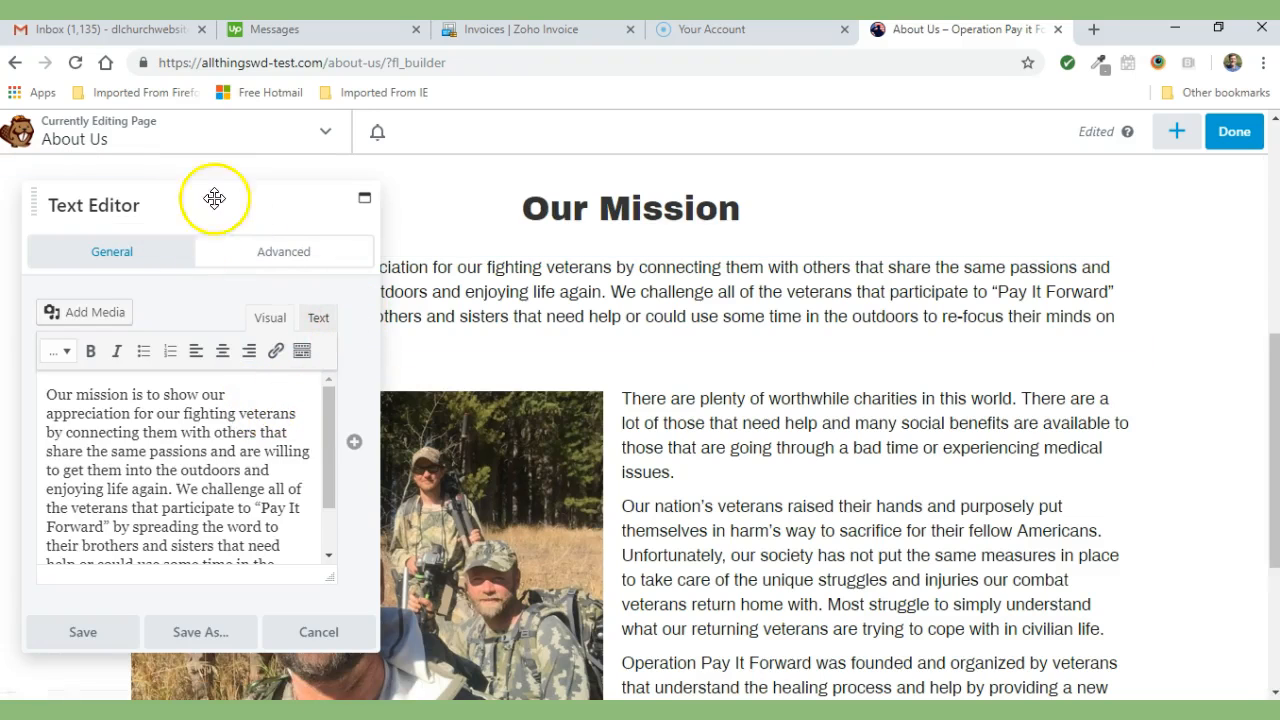
drag(166, 200, 866, 197)
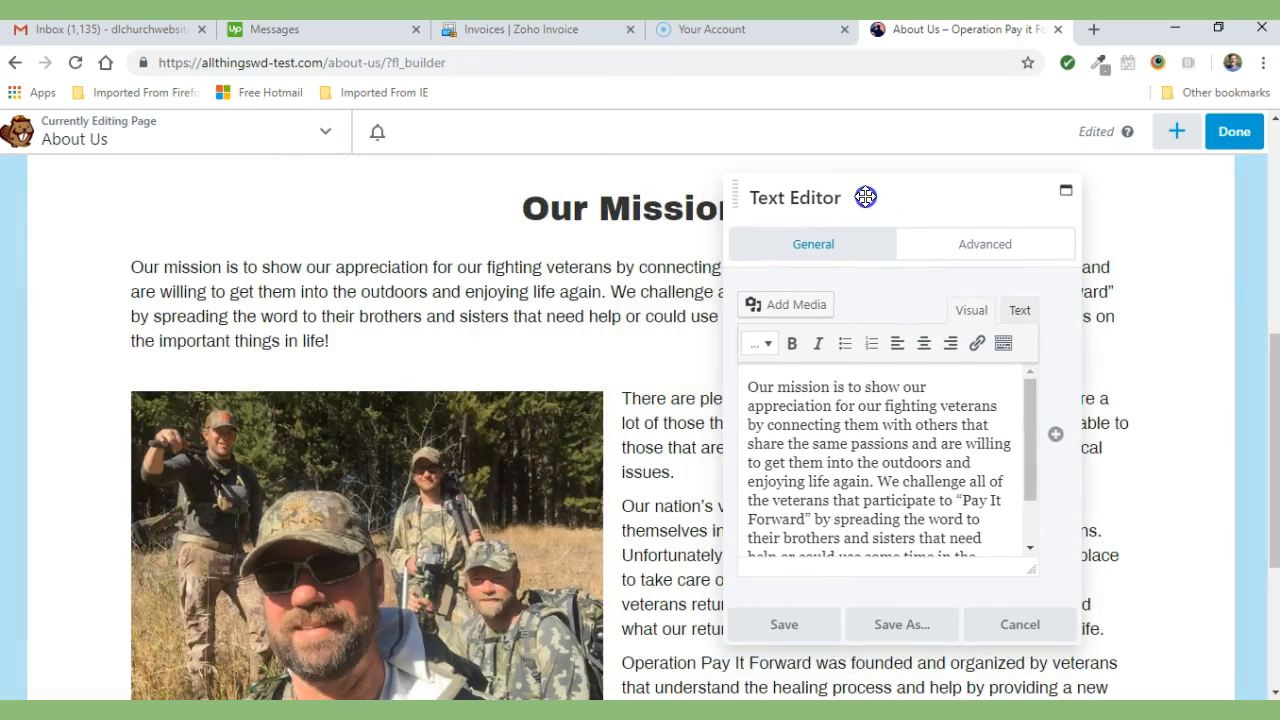
drag(1078, 320, 1231, 322)
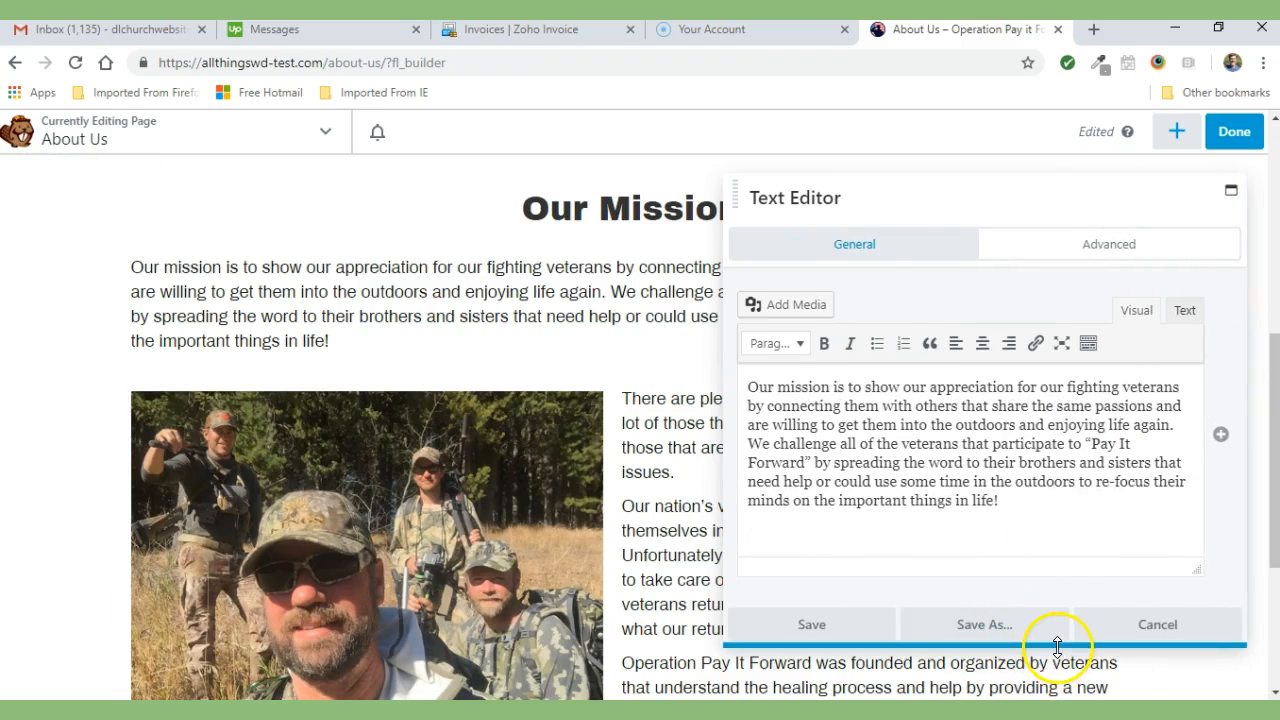
drag(1055, 672, 1029, 651)
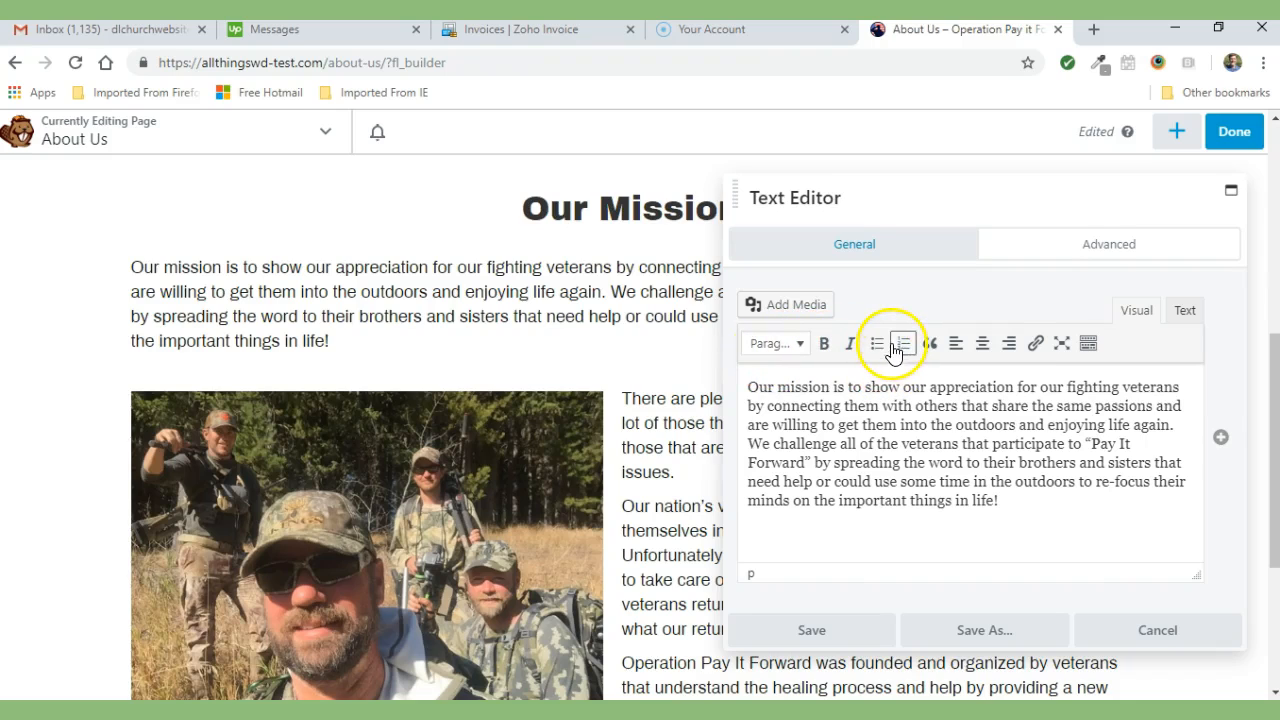
click(1089, 345)
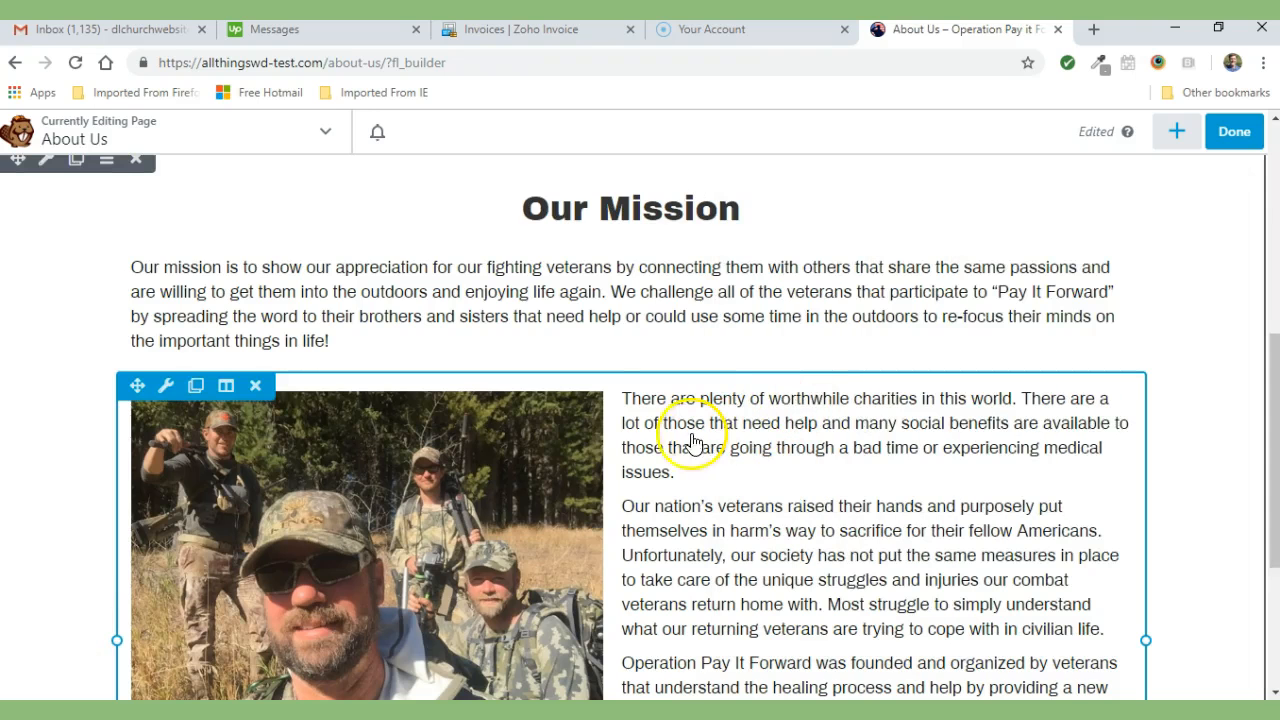
- View the photo text block in the enlarged editor and close it without changes
click(166, 385)
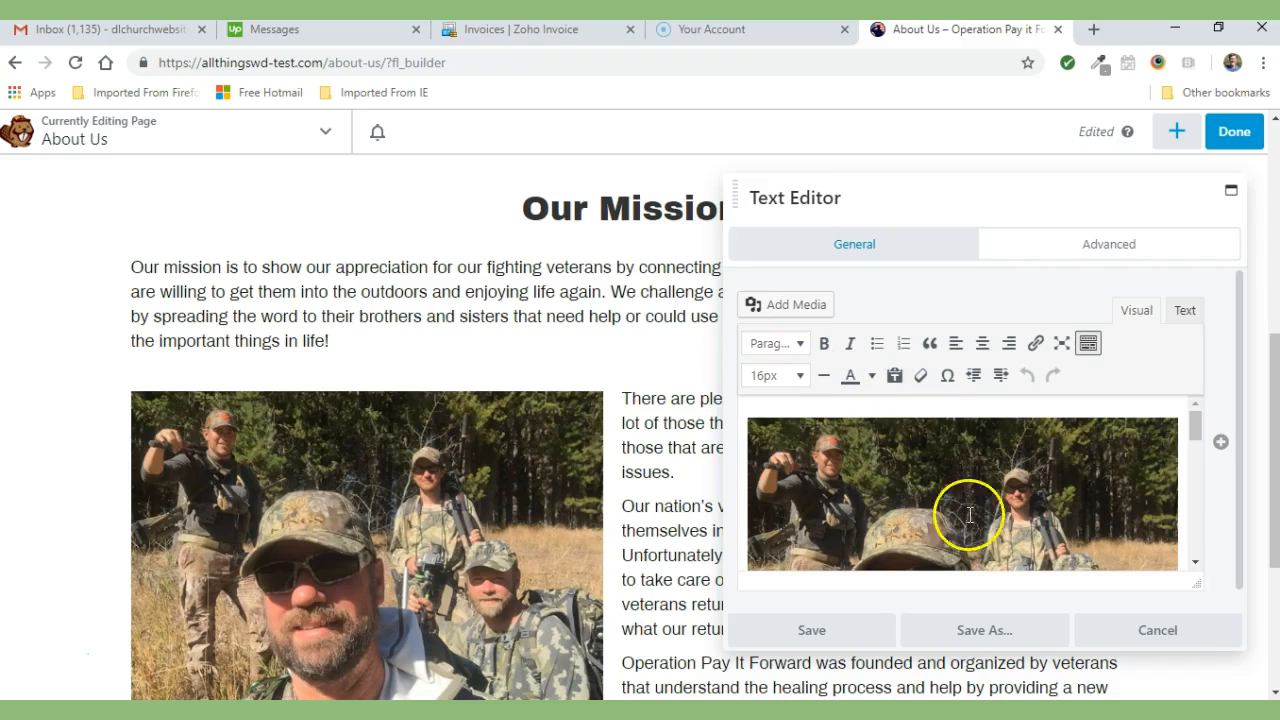
click(1174, 630)
- Bold the words "Our mission" at the start of the mission paragraph, remove the bold again, and save the text module
mouse_move(320, 312)
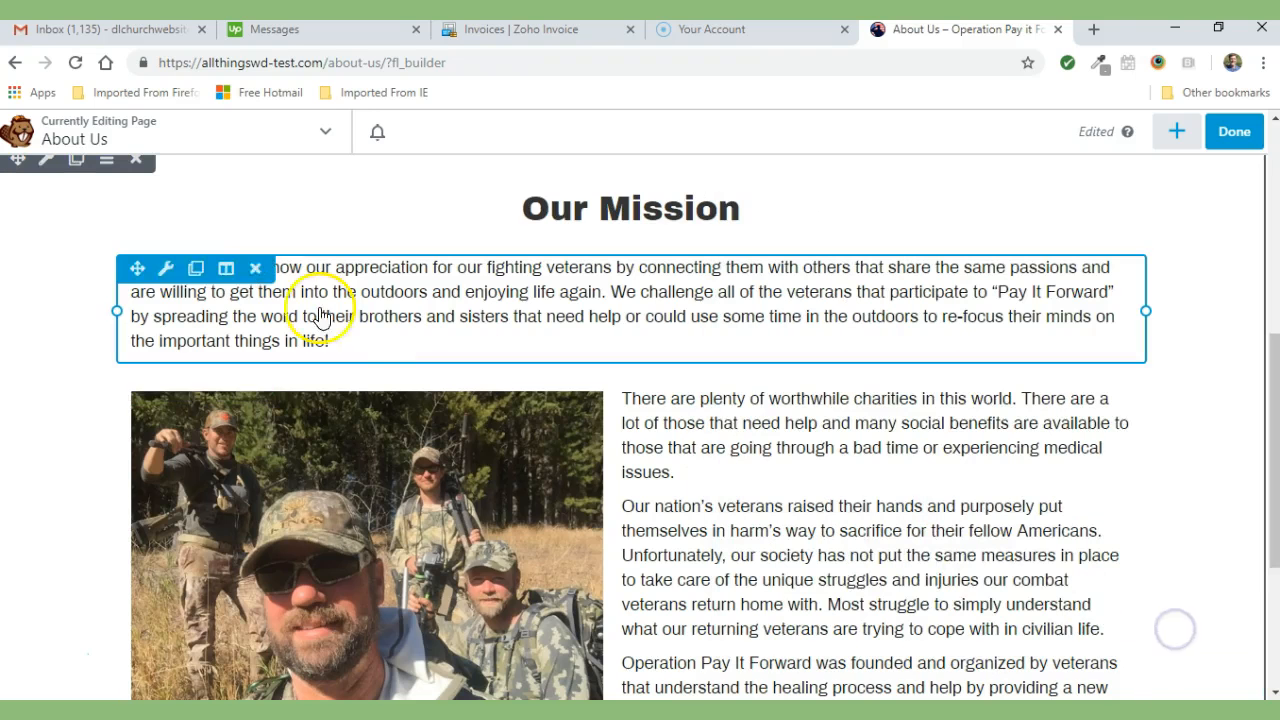
click(166, 268)
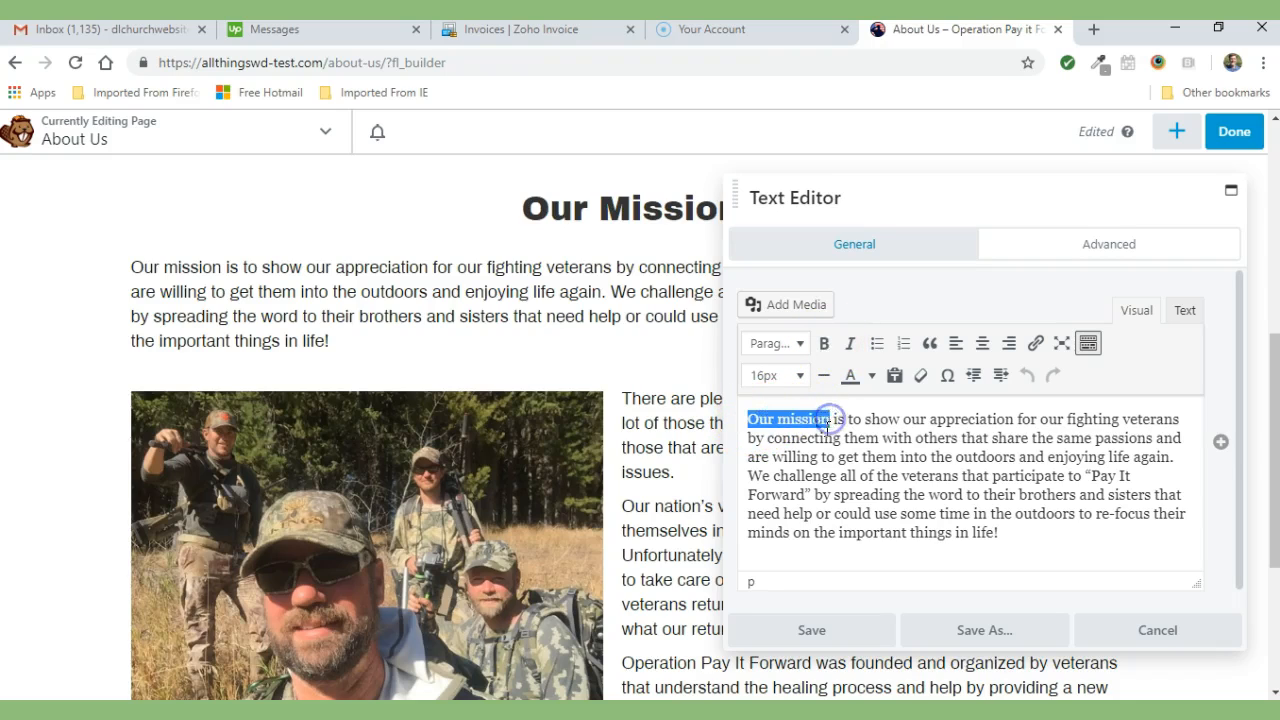
click(824, 345)
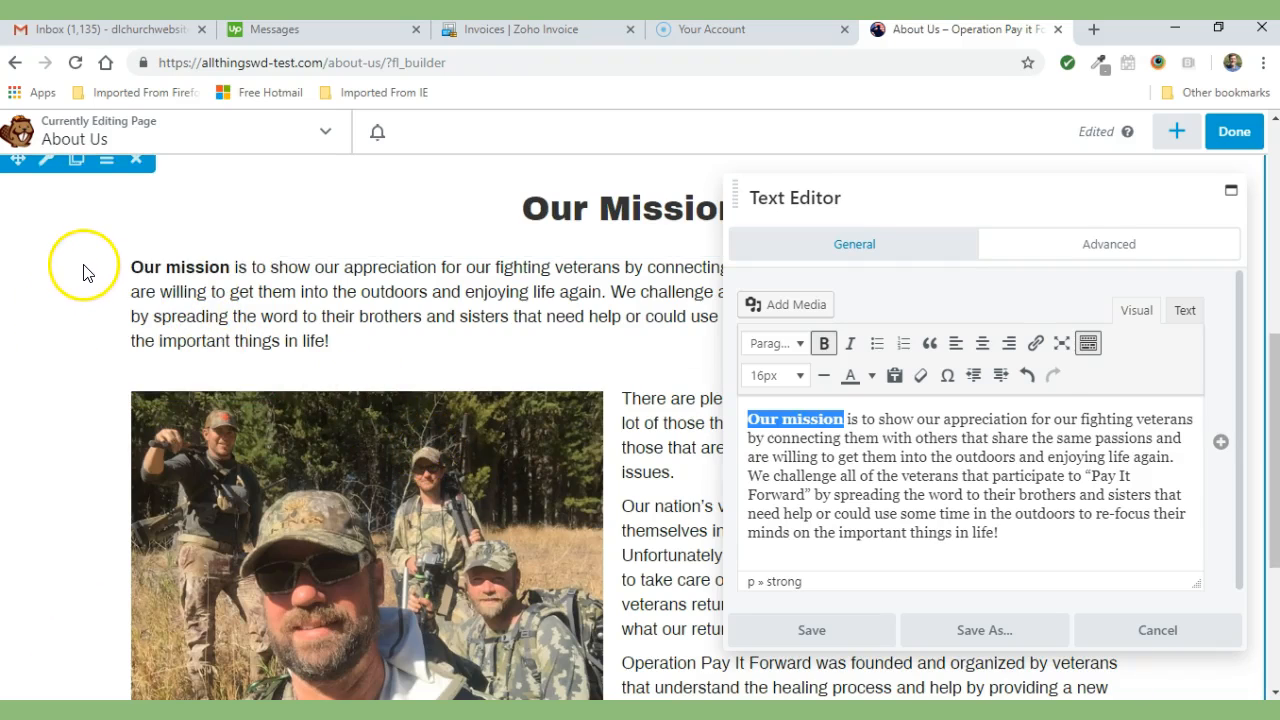
click(824, 343)
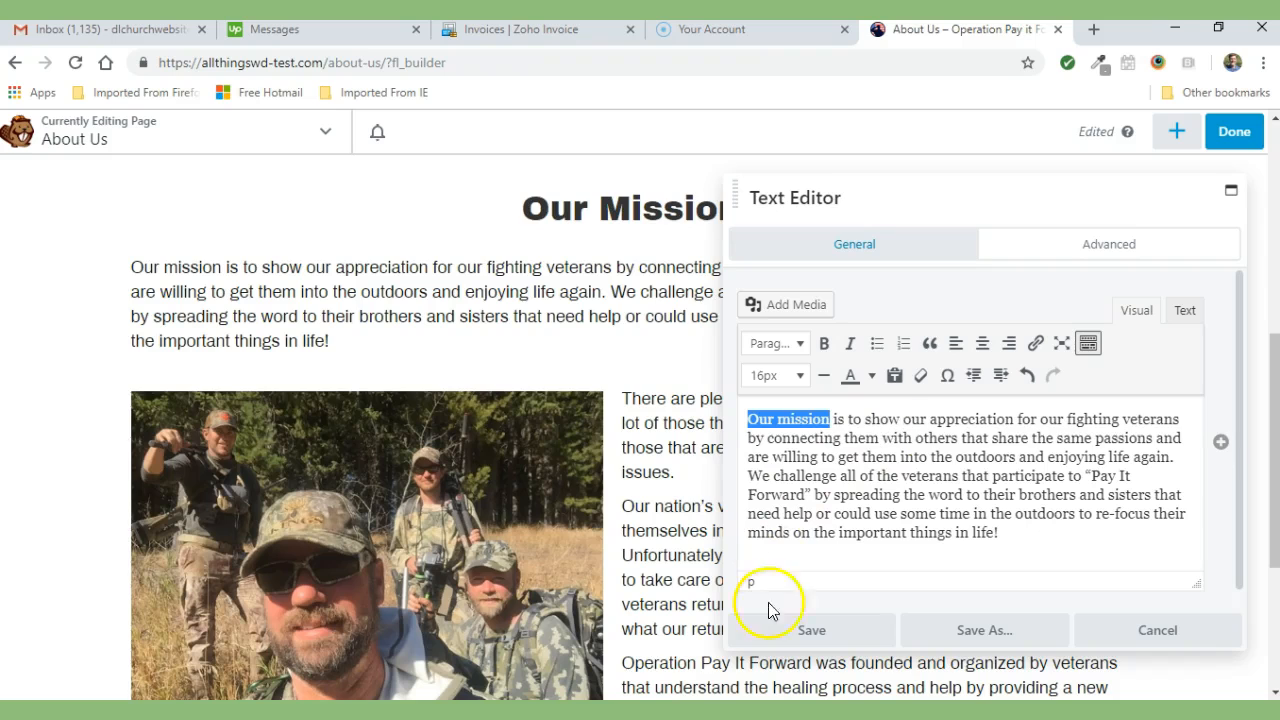
click(812, 630)
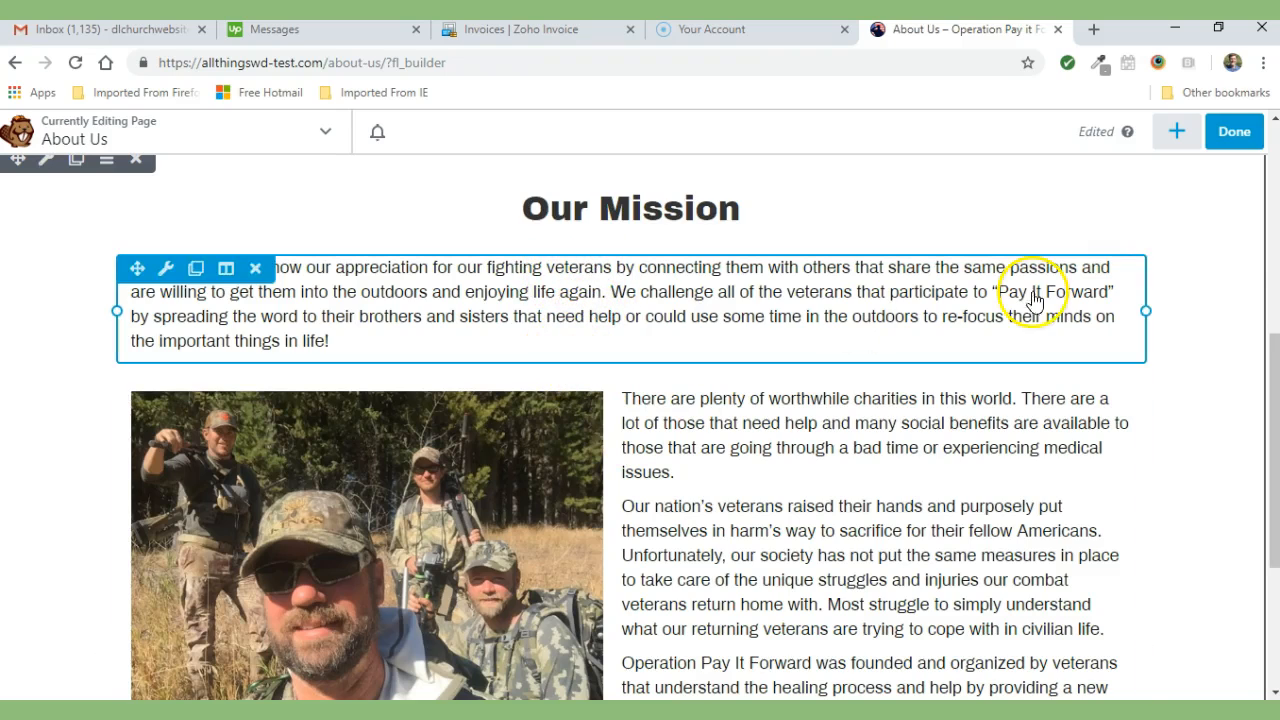
- Open the text editor of the block with the group photo below the mission paragraph and widen the editor window
drag(1275, 363, 1276, 432)
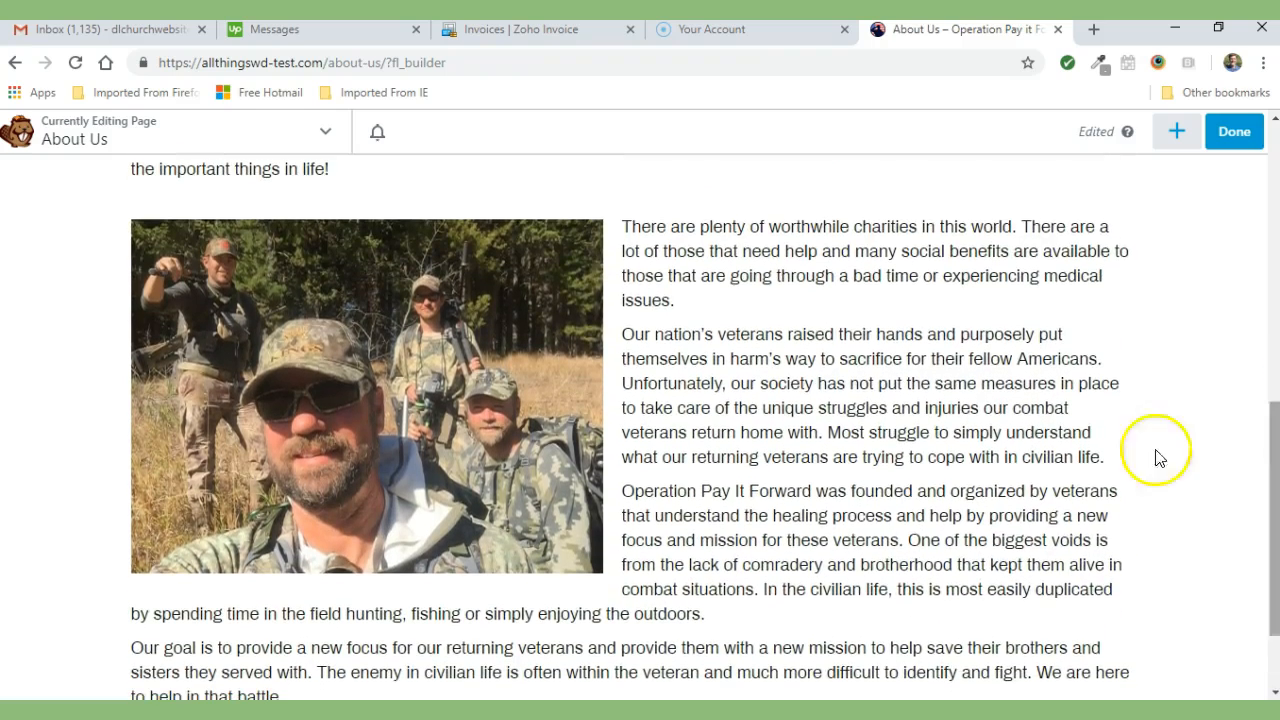
mouse_move(371, 386)
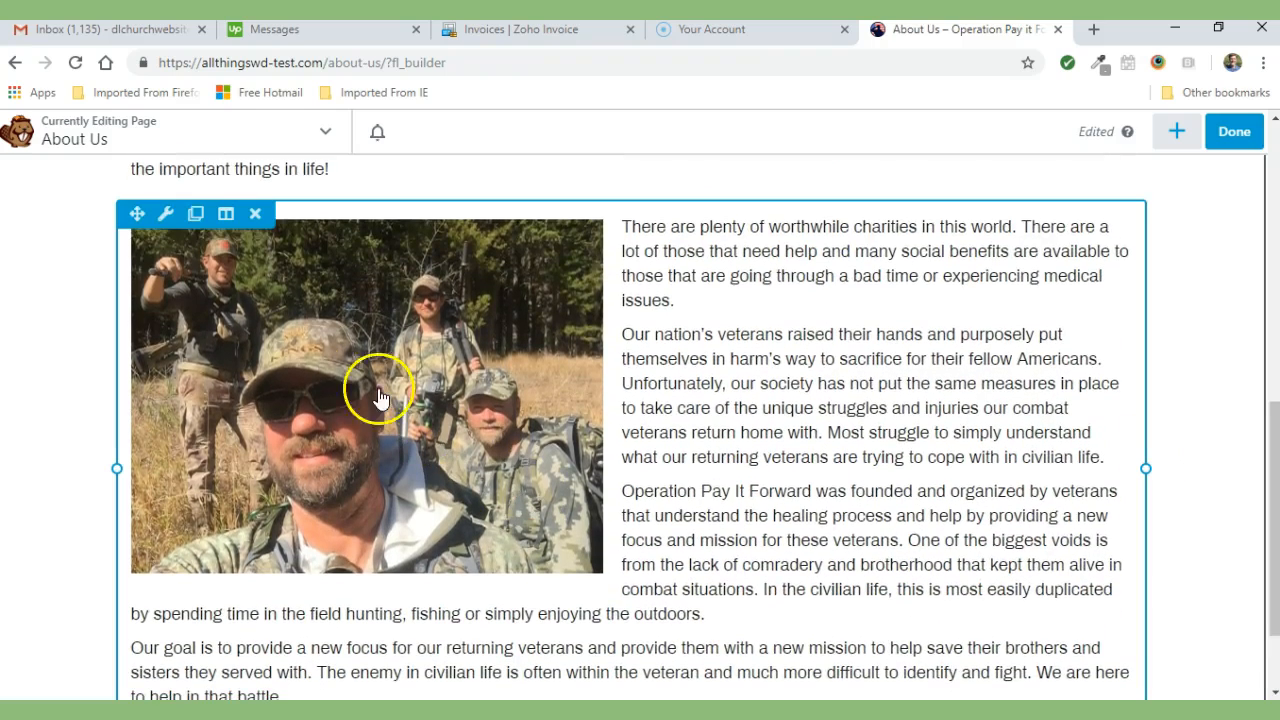
click(167, 215)
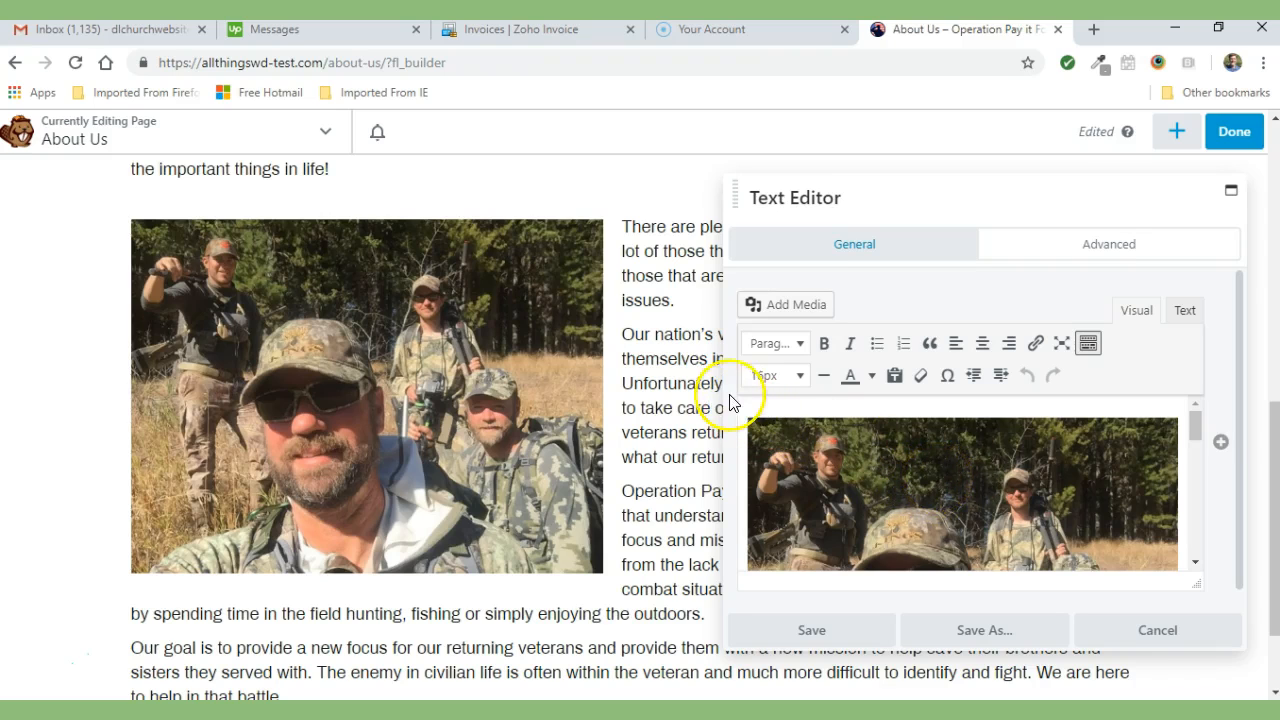
drag(721, 372, 514, 398)
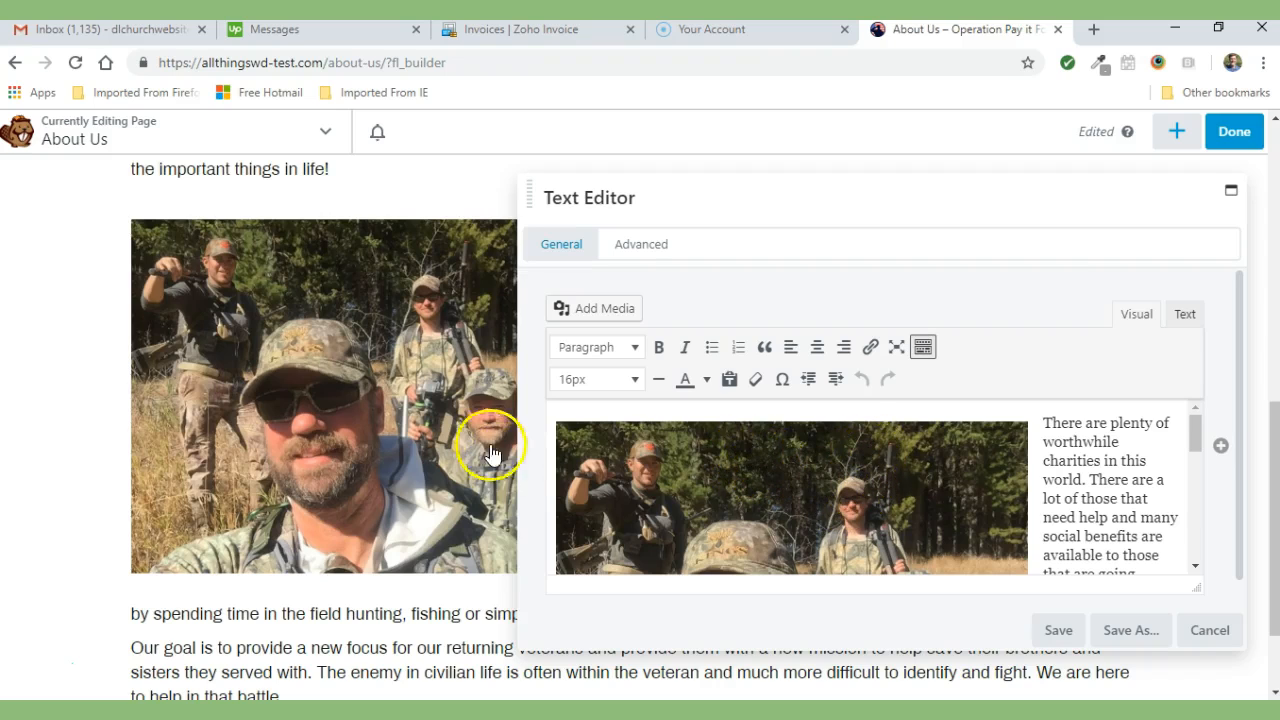
- Enlarge the text editor window and delete the group photo from the start of the text block
drag(517, 372, 396, 393)
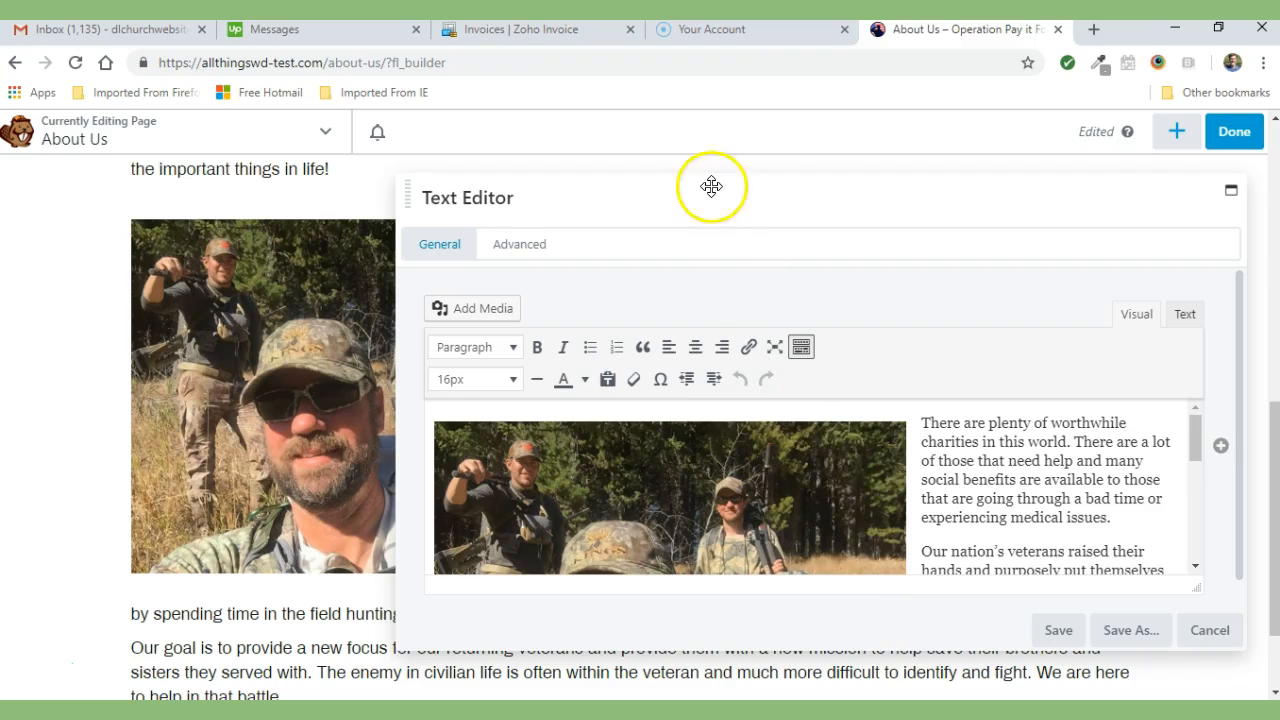
drag(737, 171, 743, 163)
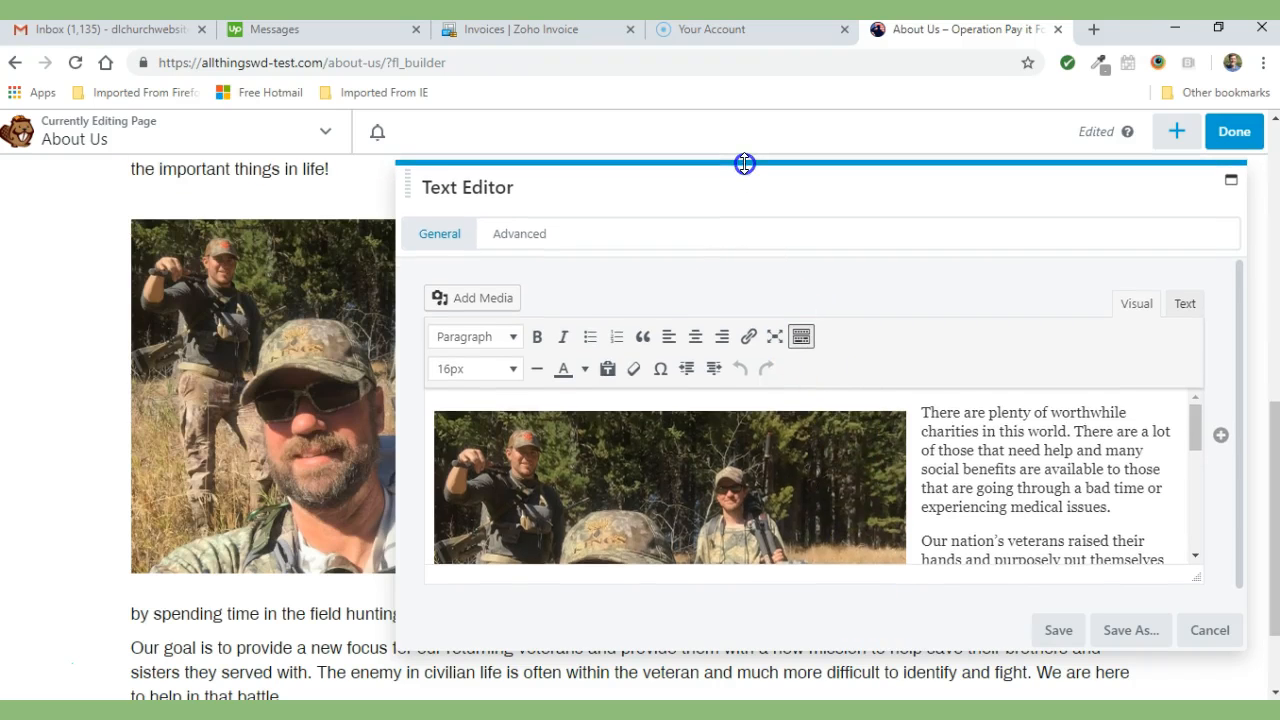
drag(831, 646, 837, 686)
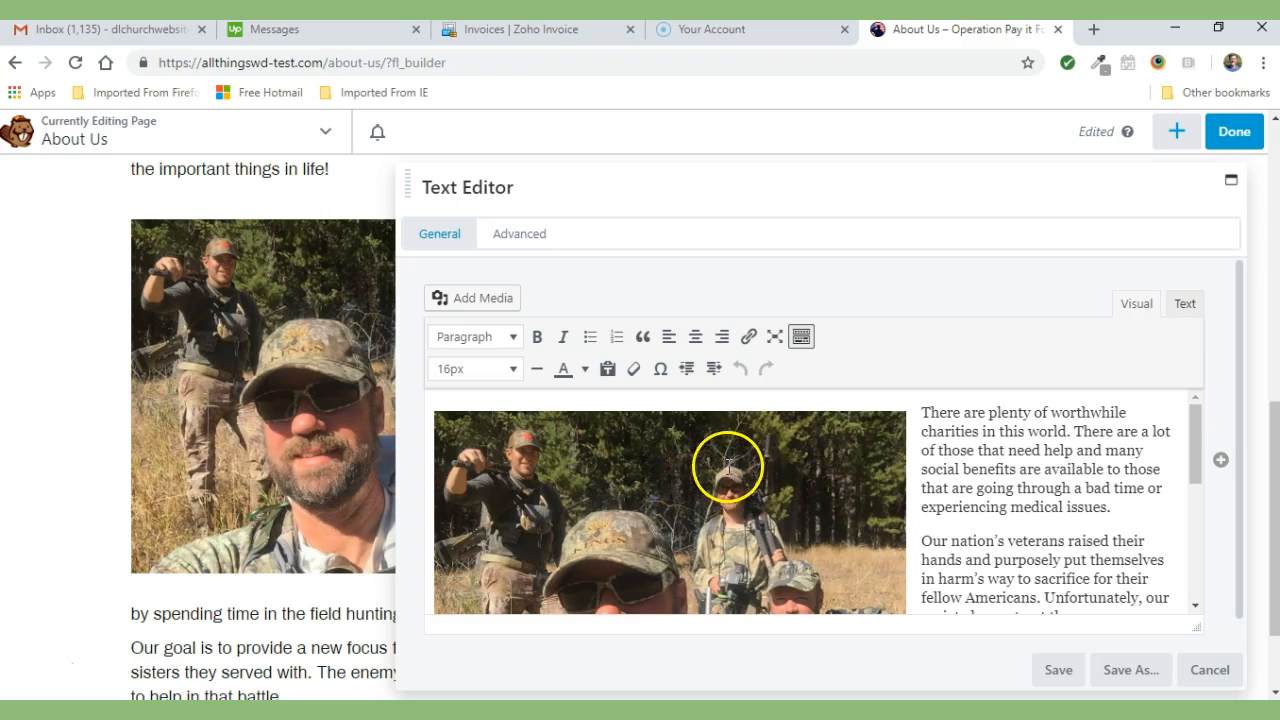
click(647, 477)
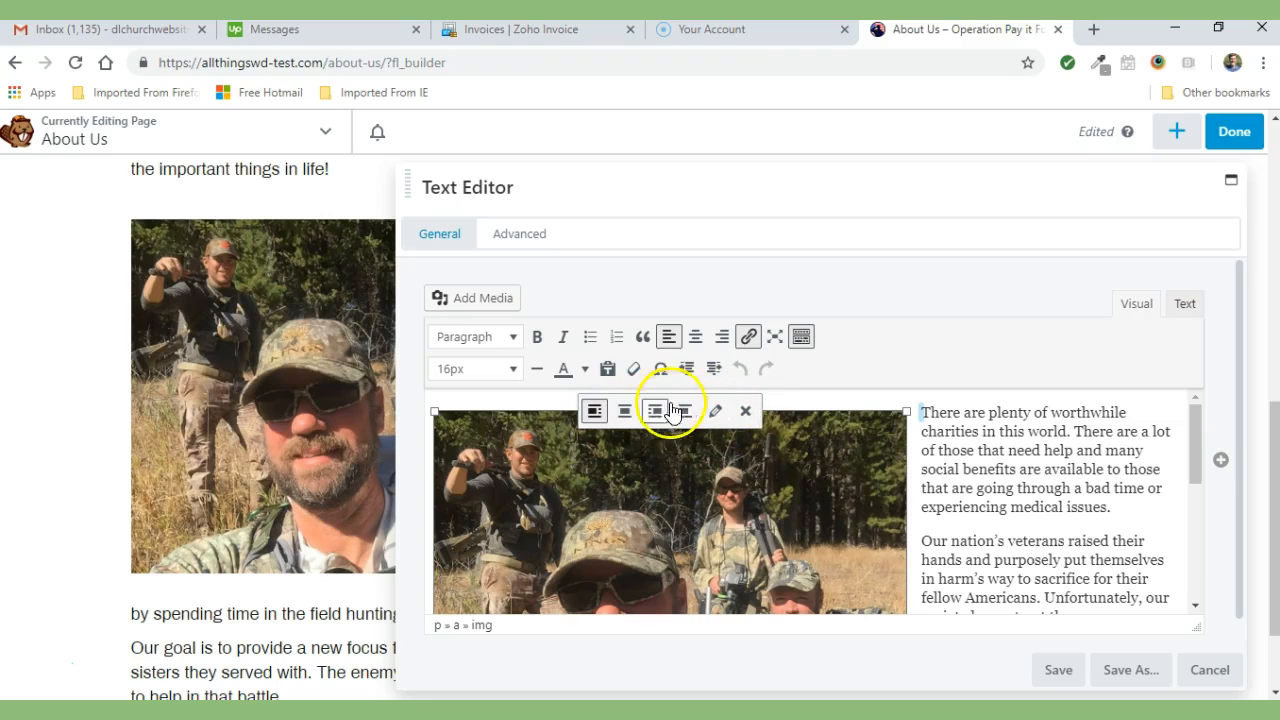
click(746, 412)
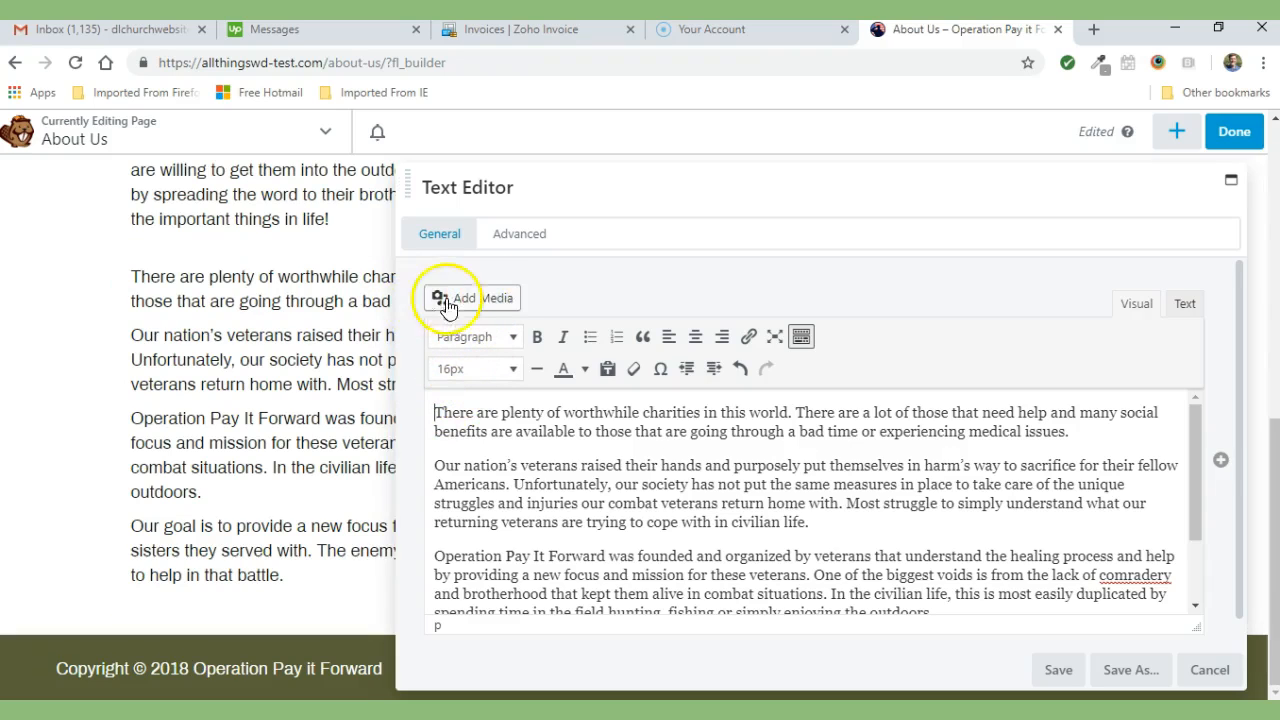
- Look through the options for adding media, including the media library and file upload, without choosing a file
click(491, 302)
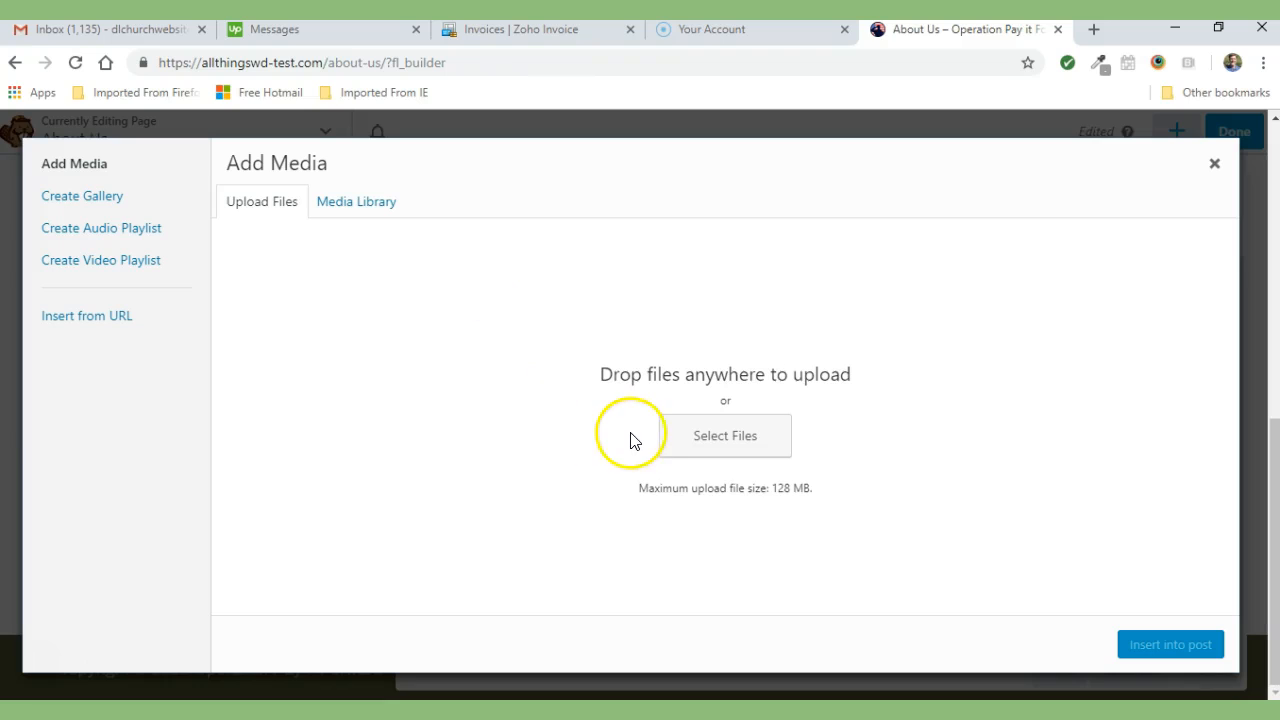
click(336, 207)
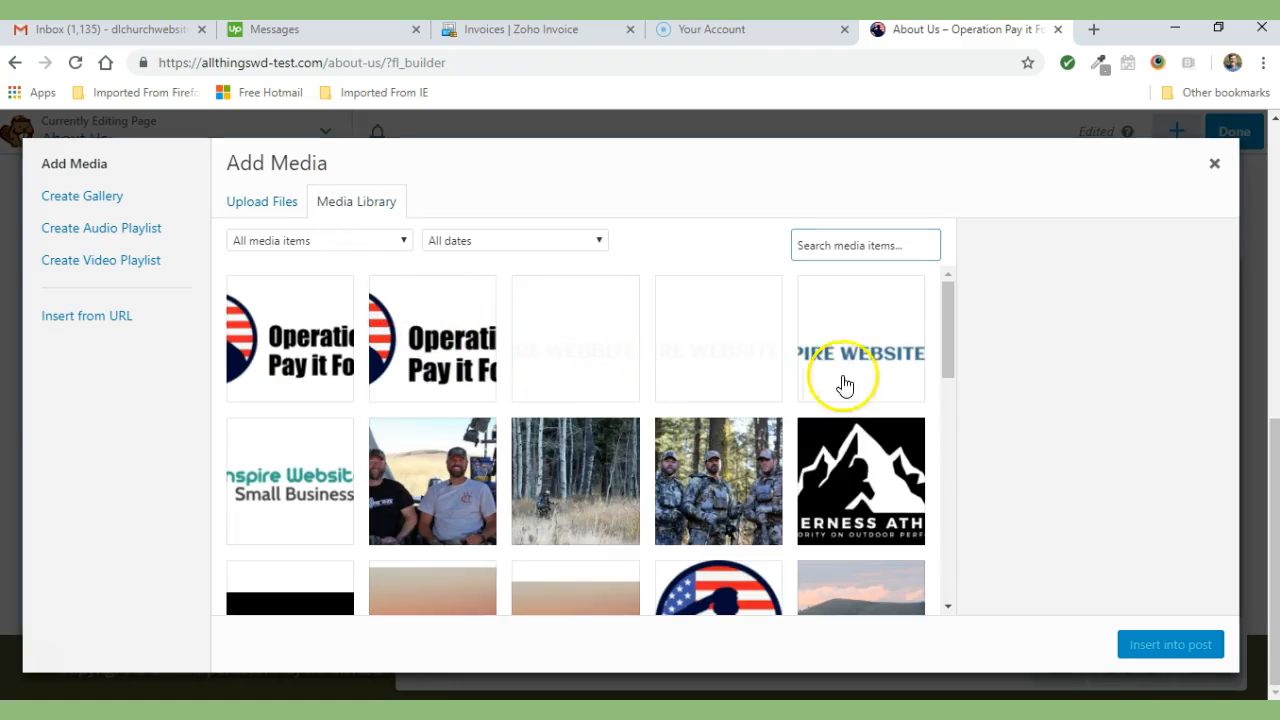
mouse_move(950, 315)
mouse_down()
mouse_move(946, 591)
mouse_move(943, 477)
mouse_move(952, 462)
mouse_move(948, 588)
mouse_move(963, 426)
mouse_move(950, 295)
mouse_up()
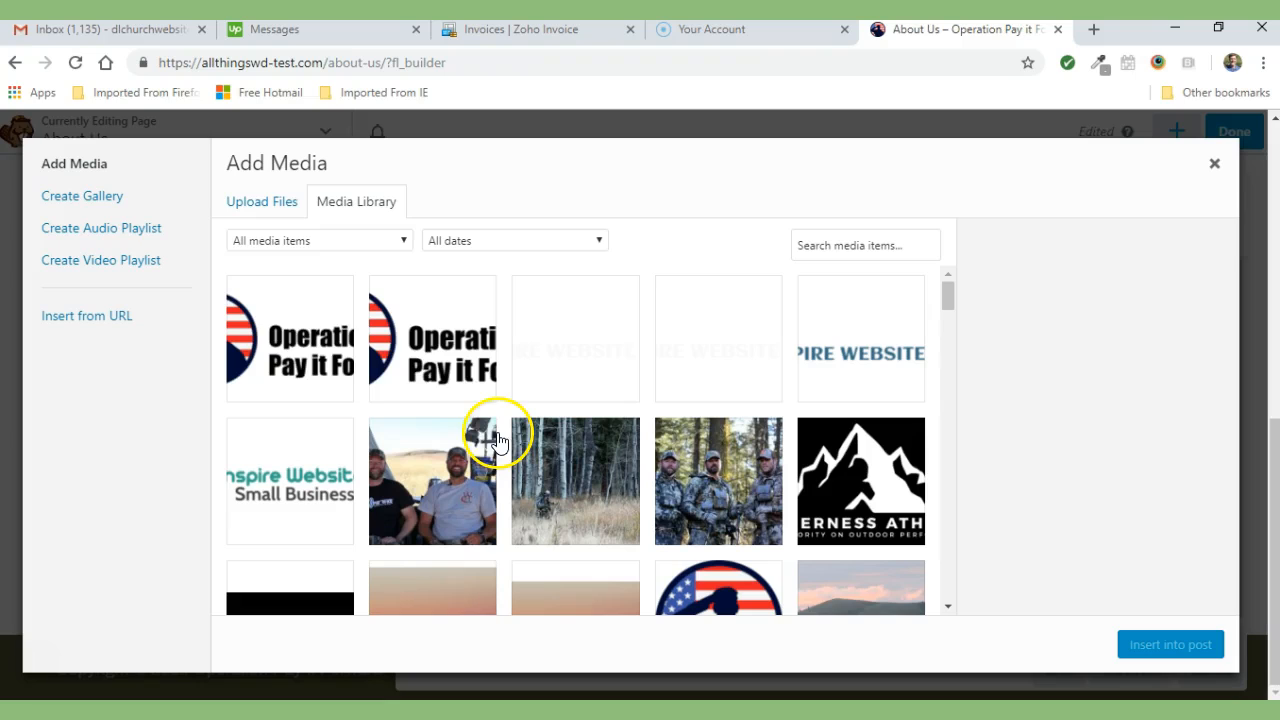
click(258, 208)
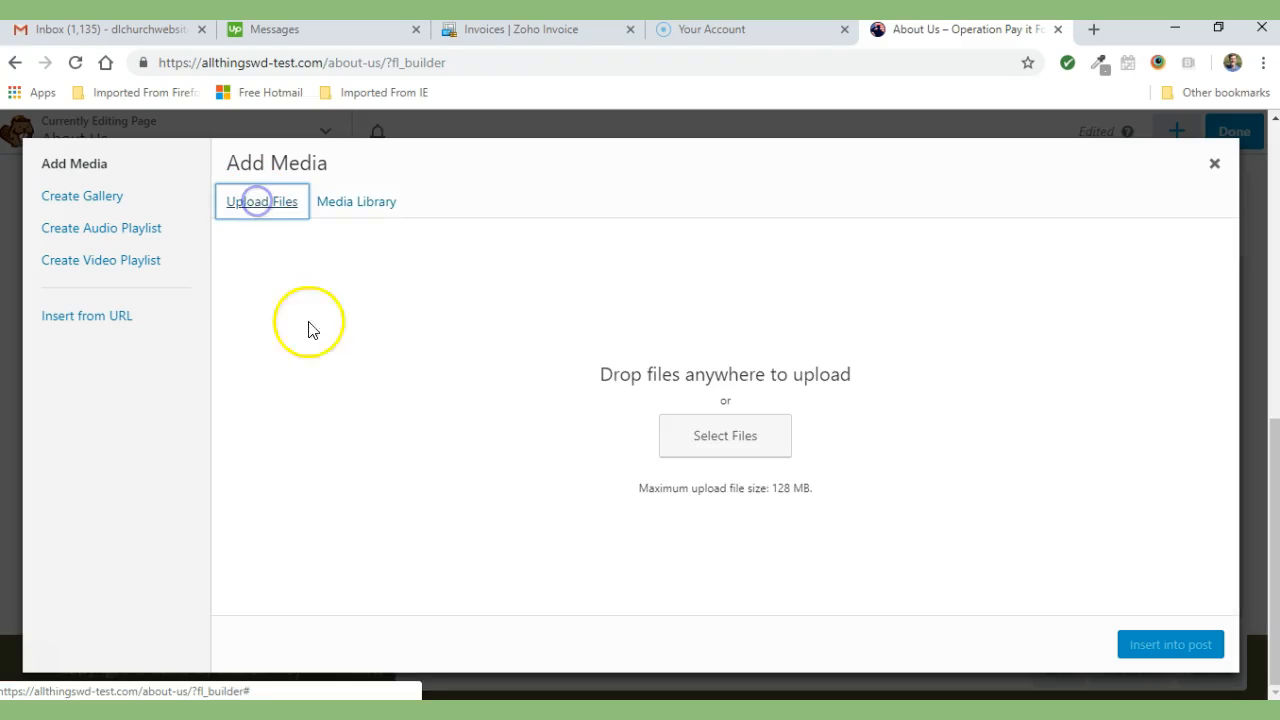
click(720, 445)
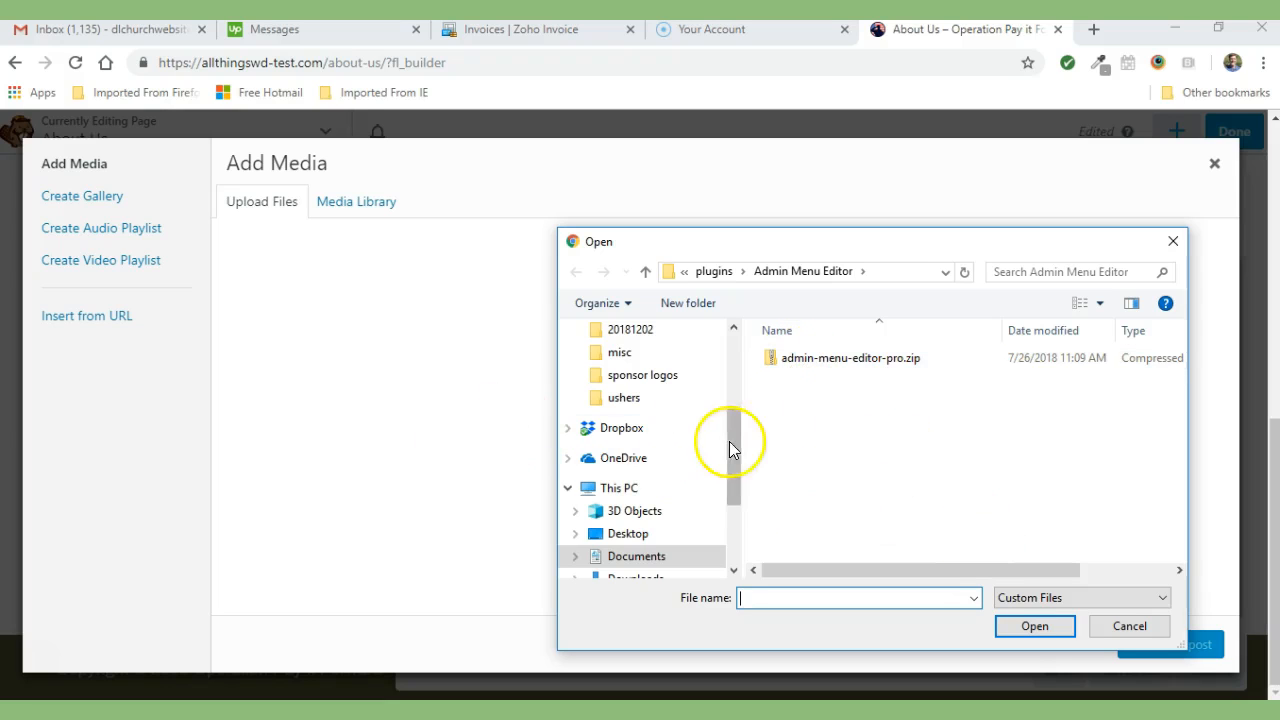
click(1128, 626)
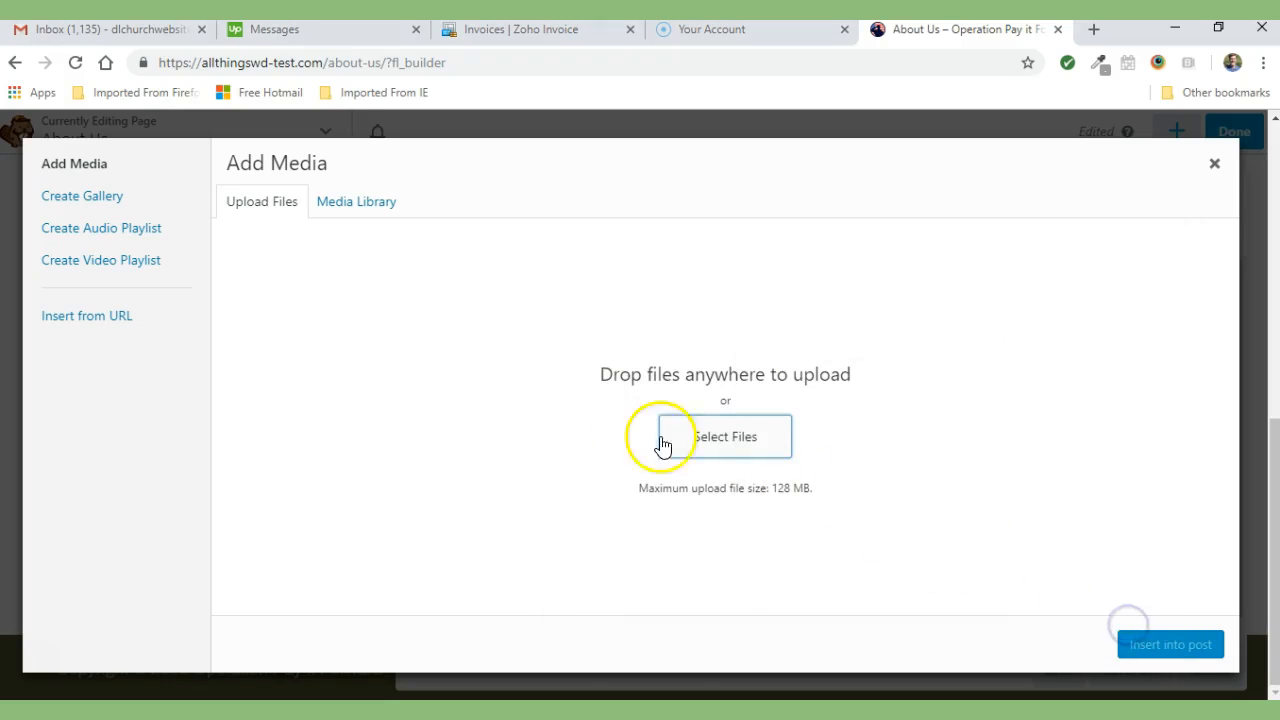
- Insert the group photo About-Us3.jpg from the media library at the start of the text block
click(340, 205)
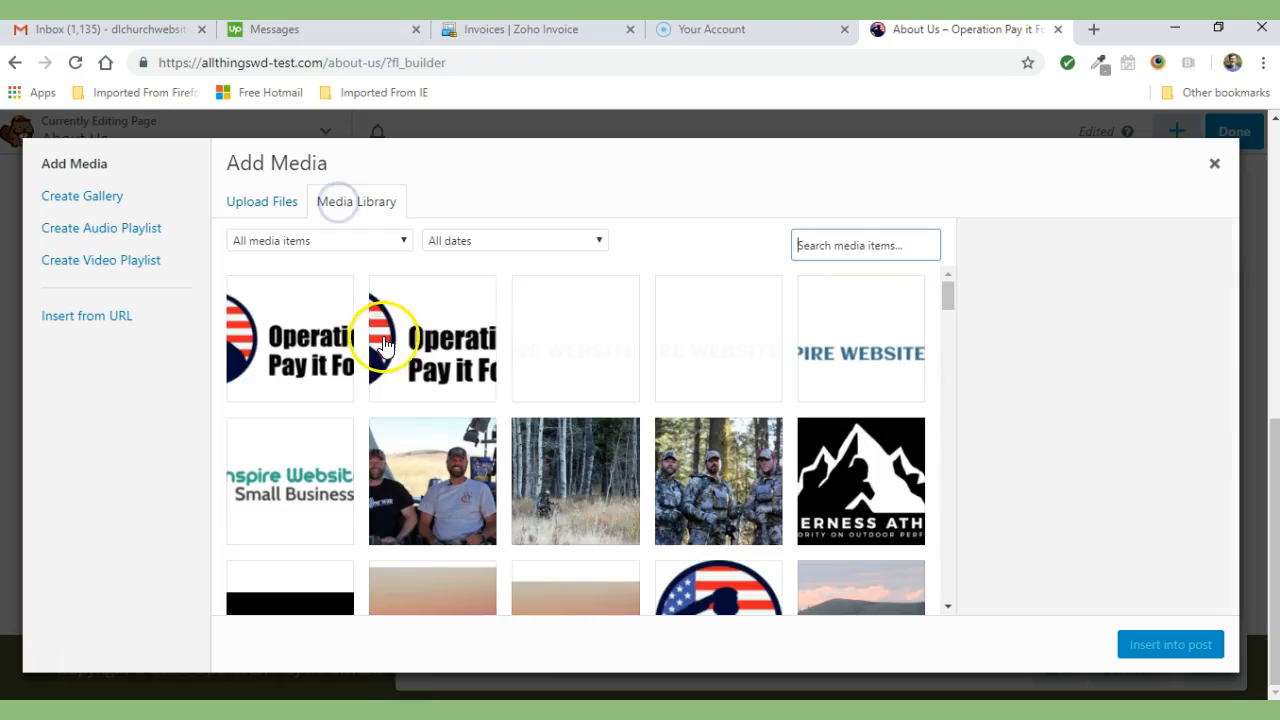
drag(948, 293, 936, 420)
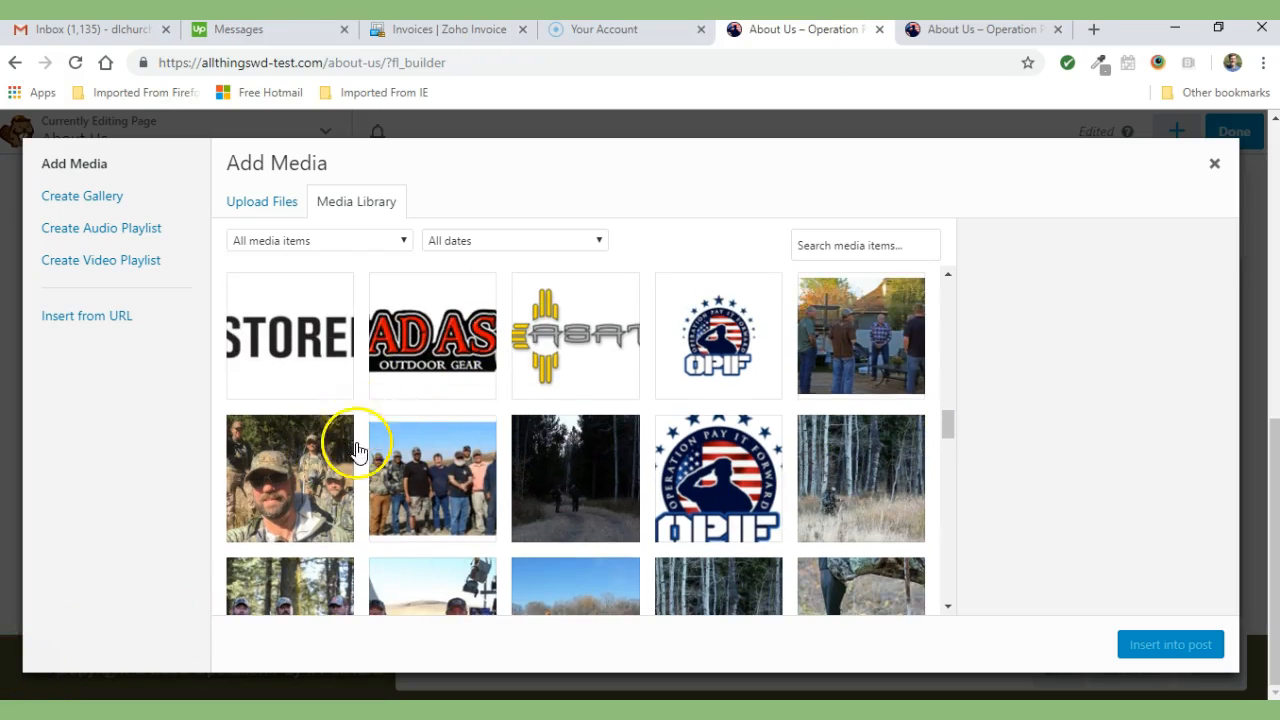
click(288, 478)
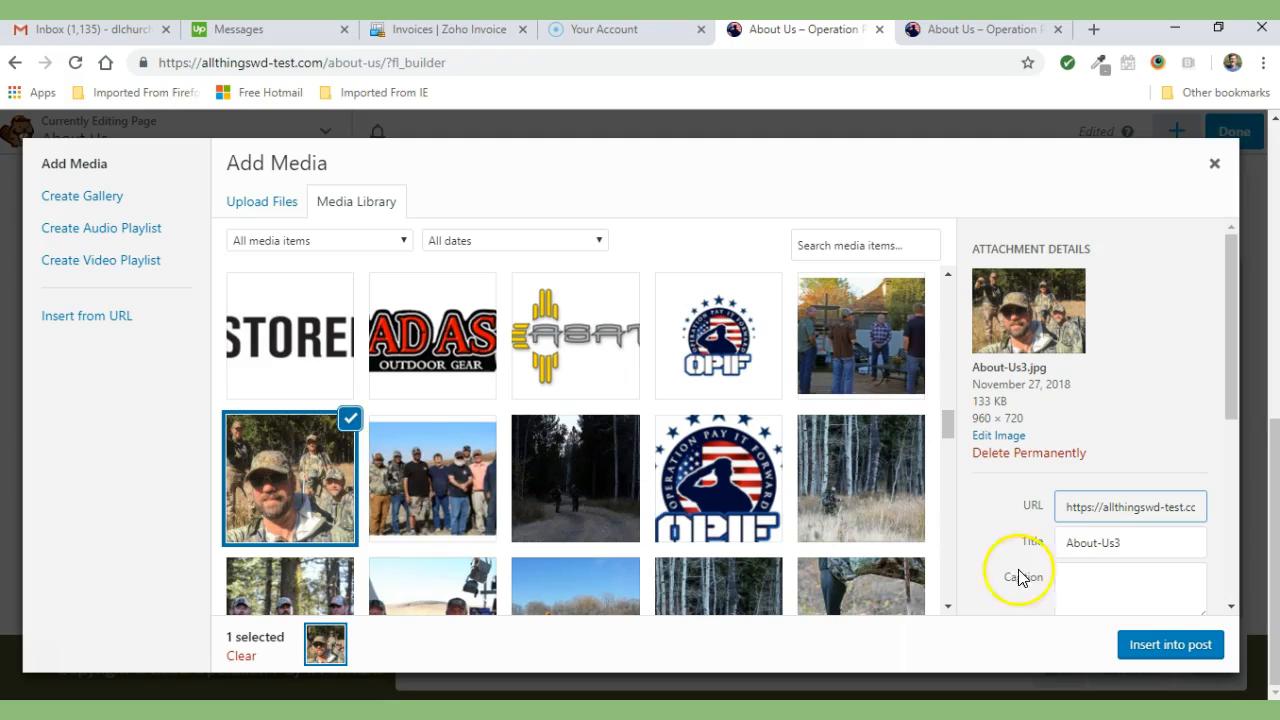
click(1170, 645)
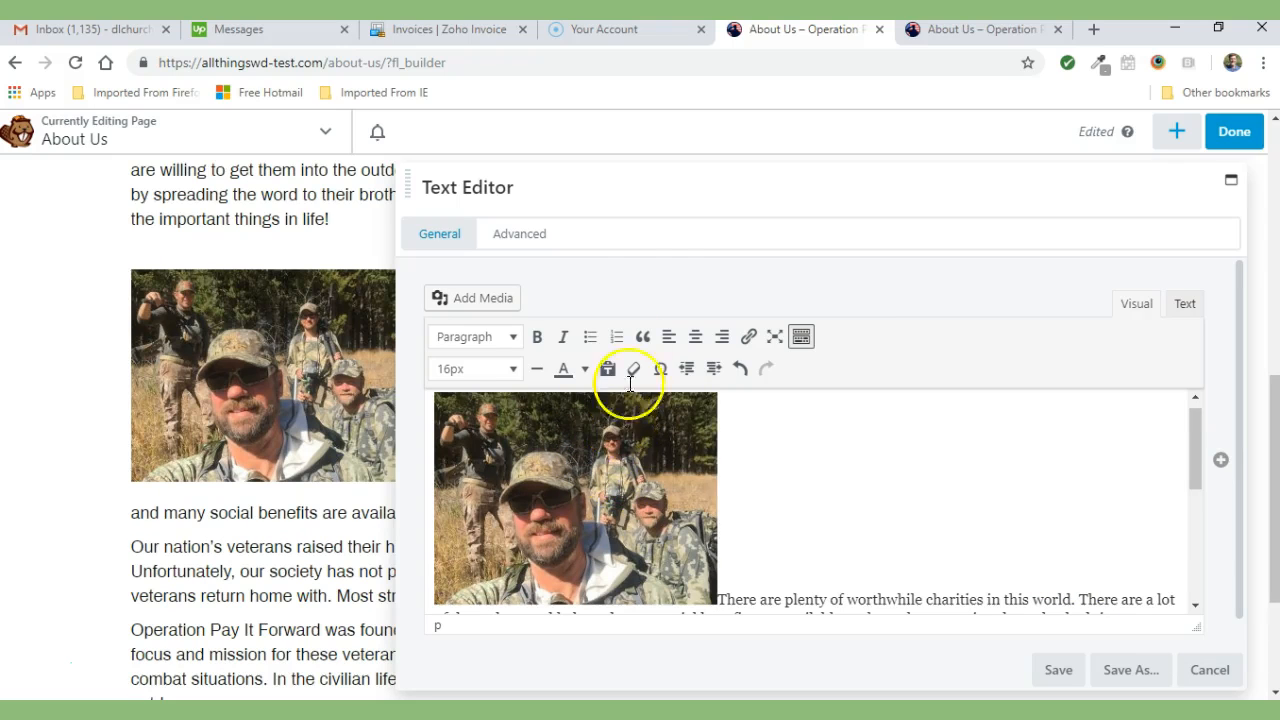
- Check the inserted photo on the page and align it left so the text wraps beside it
drag(560, 191, 766, 608)
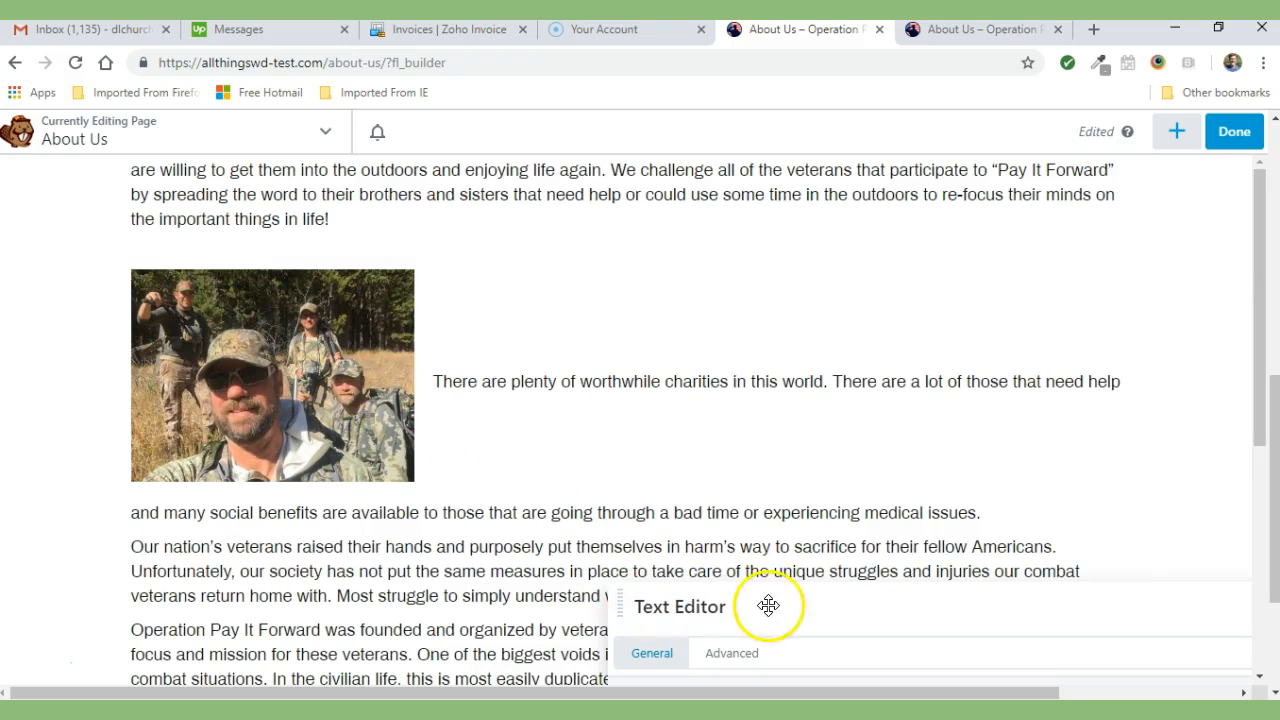
drag(809, 606, 605, 192)
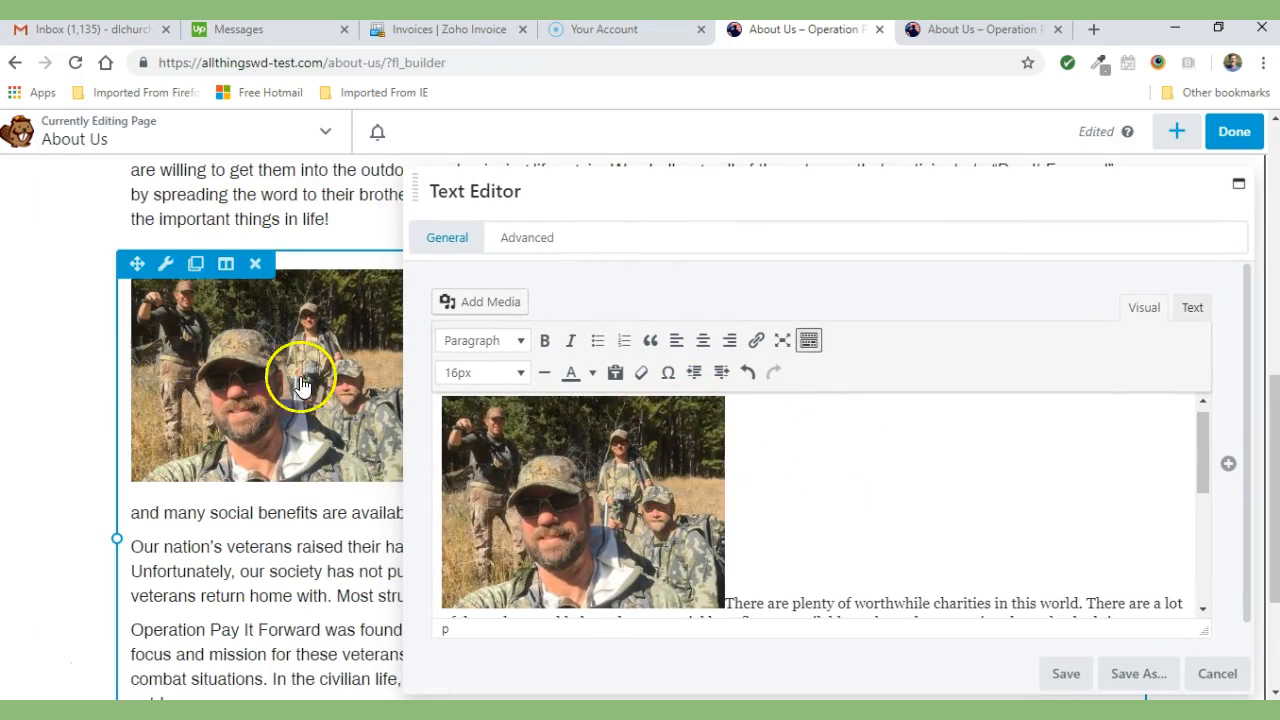
click(589, 484)
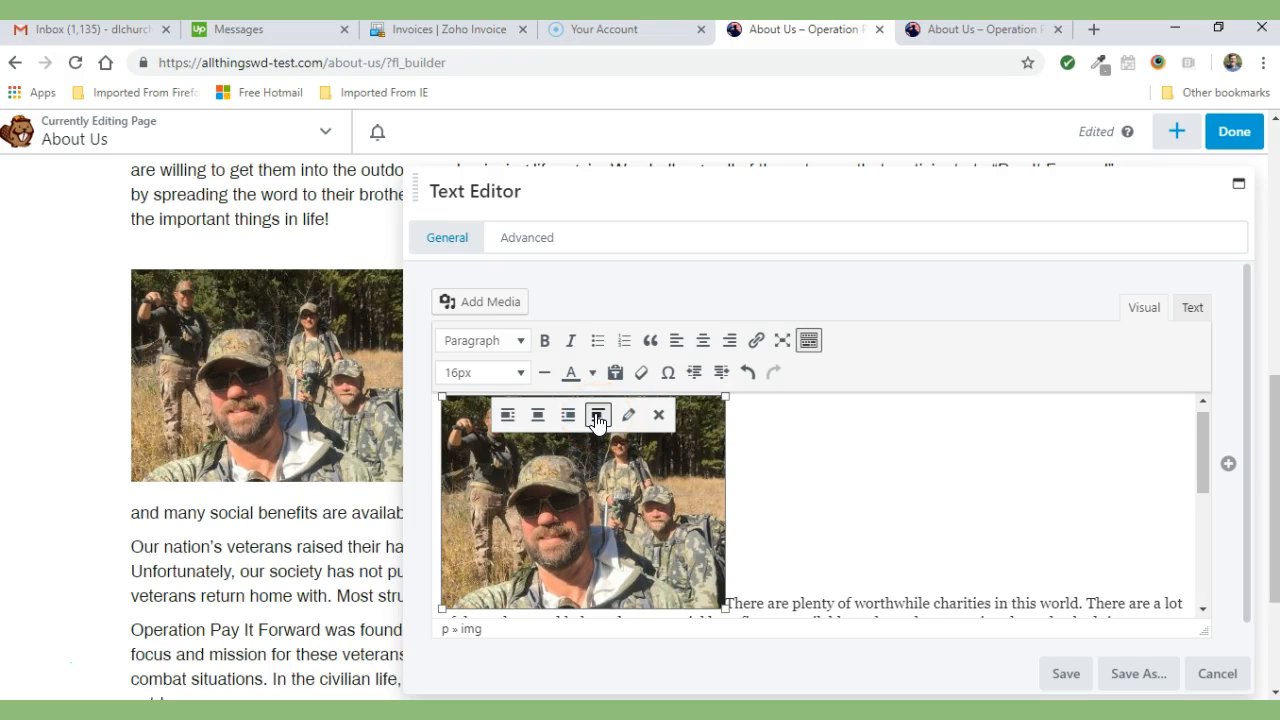
click(508, 416)
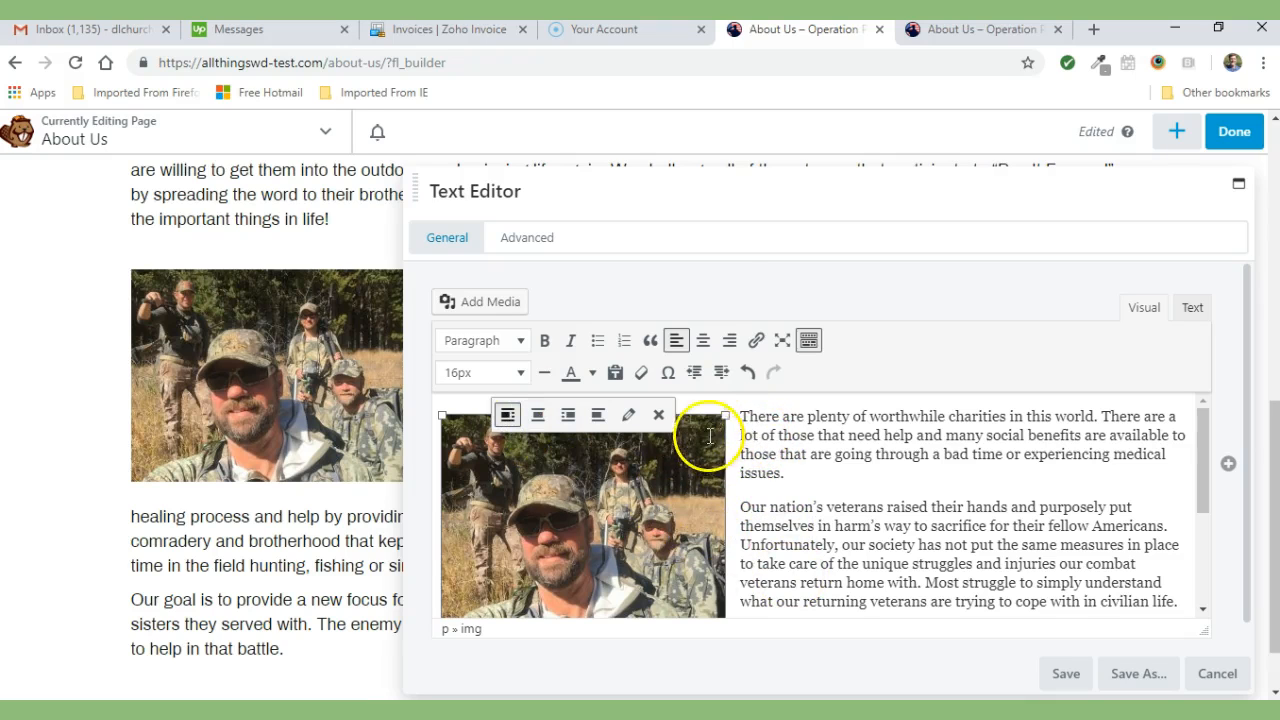
- Enlarge the left-aligned group photo proportionally, check its layout on the page, and save the text module
mouse_move(623, 186)
mouse_down()
mouse_move(795, 660)
mouse_move(656, 261)
mouse_move(589, 180)
mouse_move(610, 188)
mouse_up()
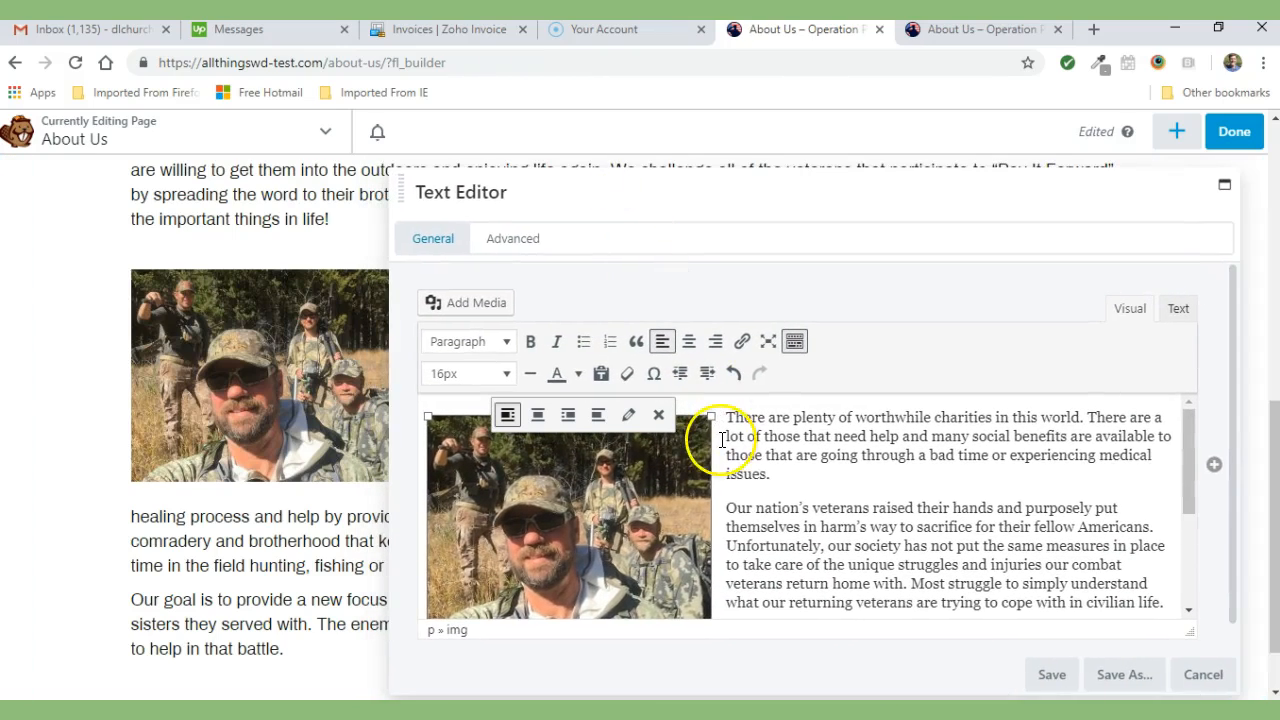
drag(1187, 429, 1199, 493)
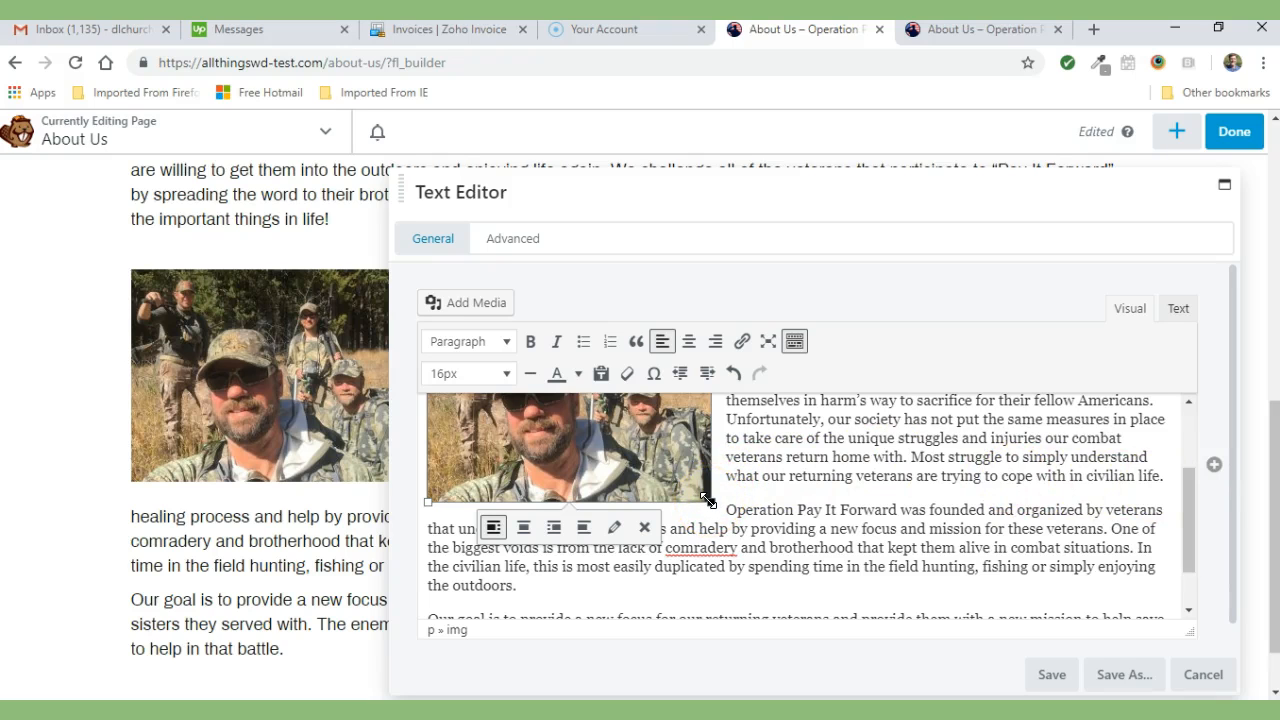
drag(709, 500, 821, 591)
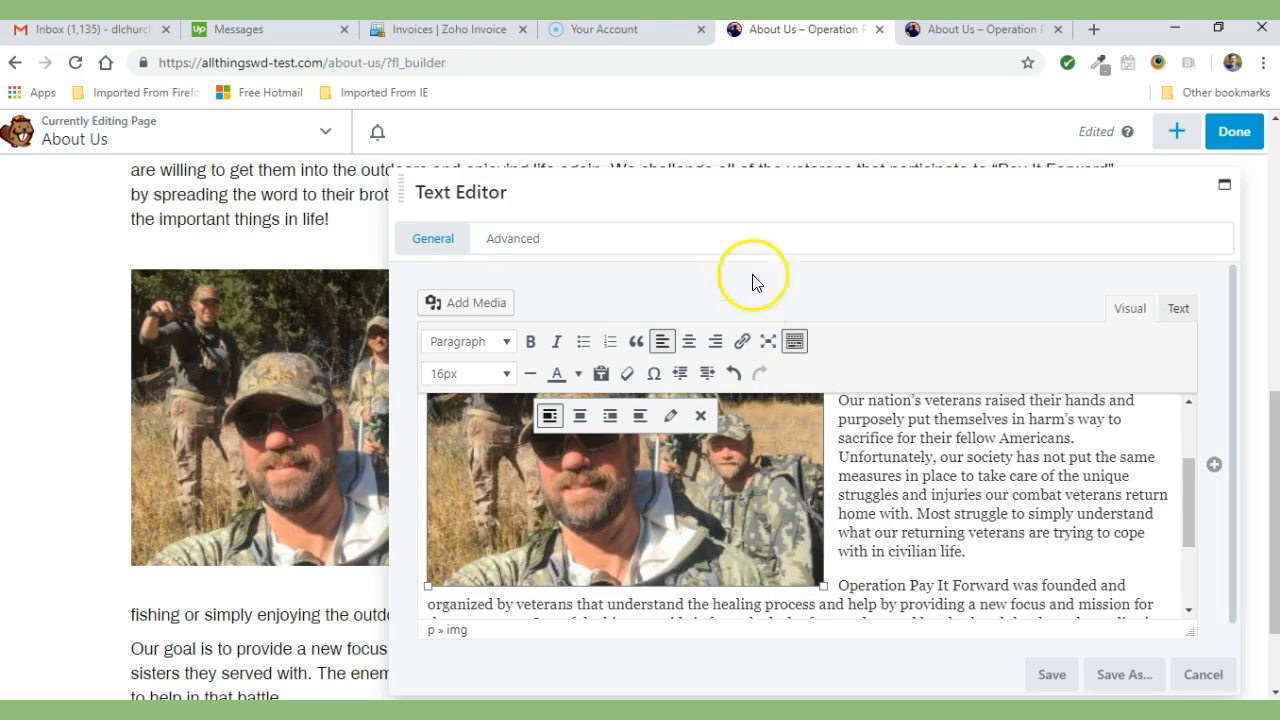
drag(703, 194, 837, 648)
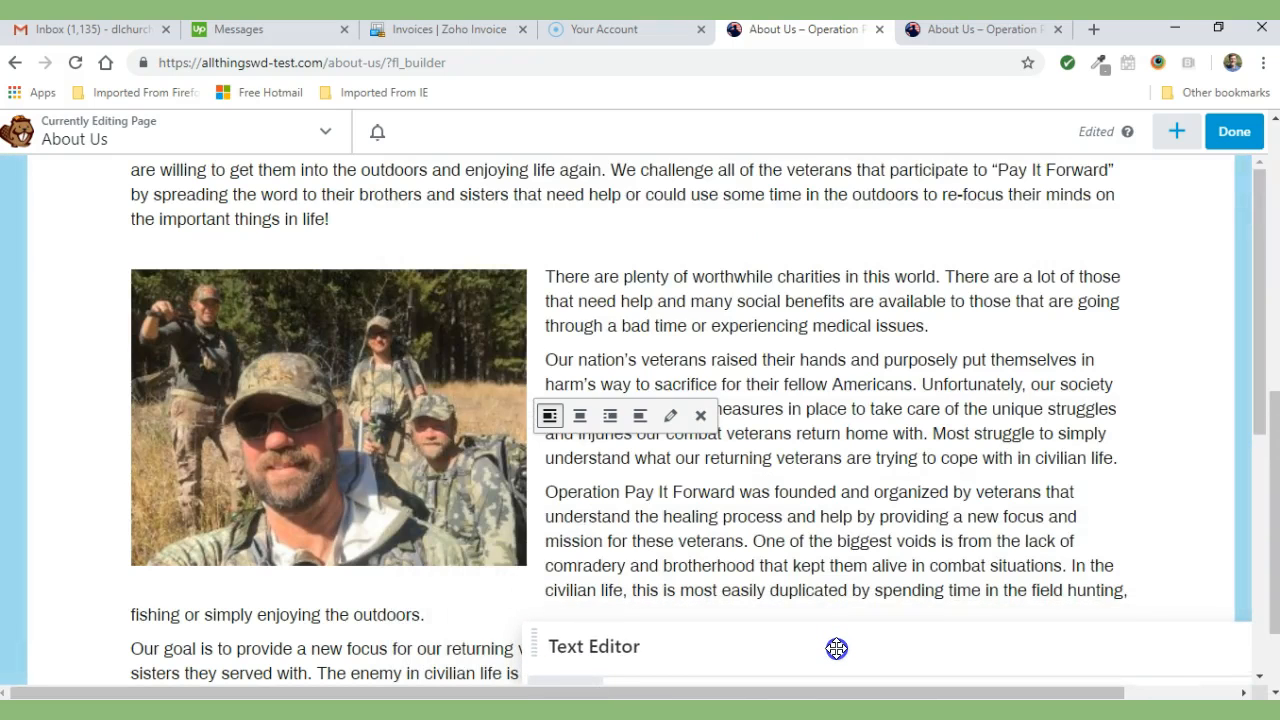
drag(837, 648, 686, 191)
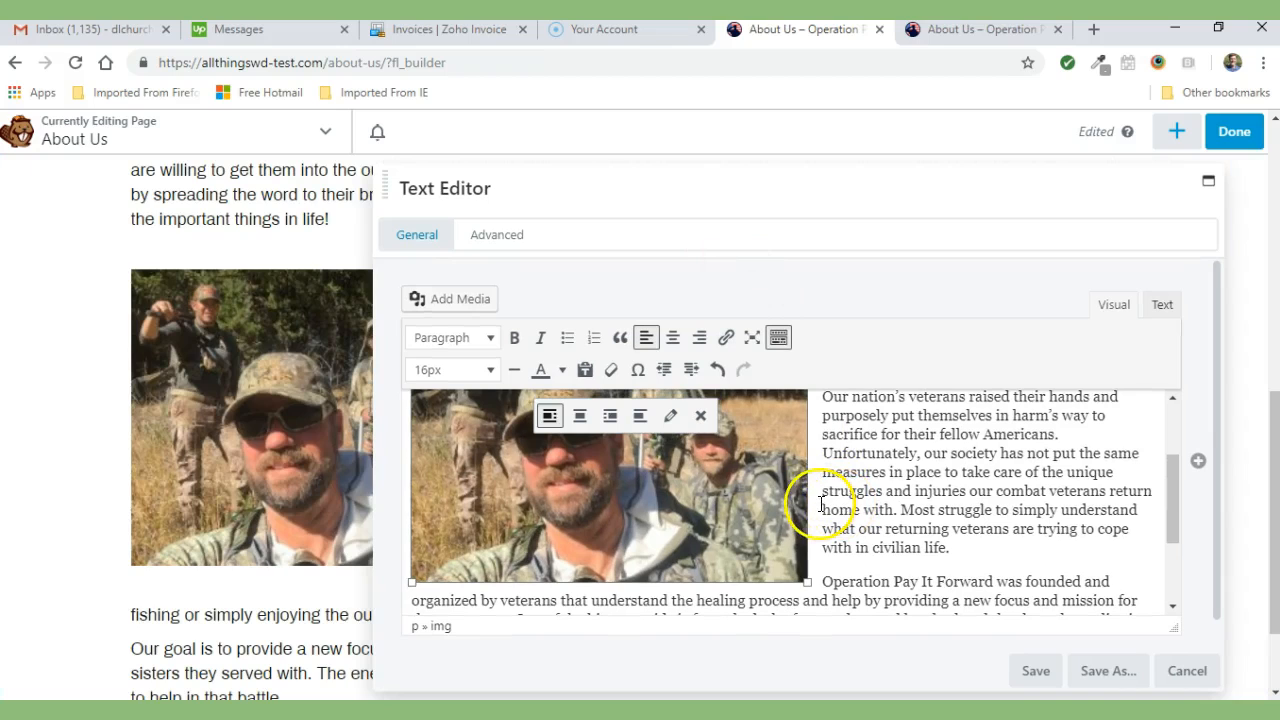
mouse_move(349, 480)
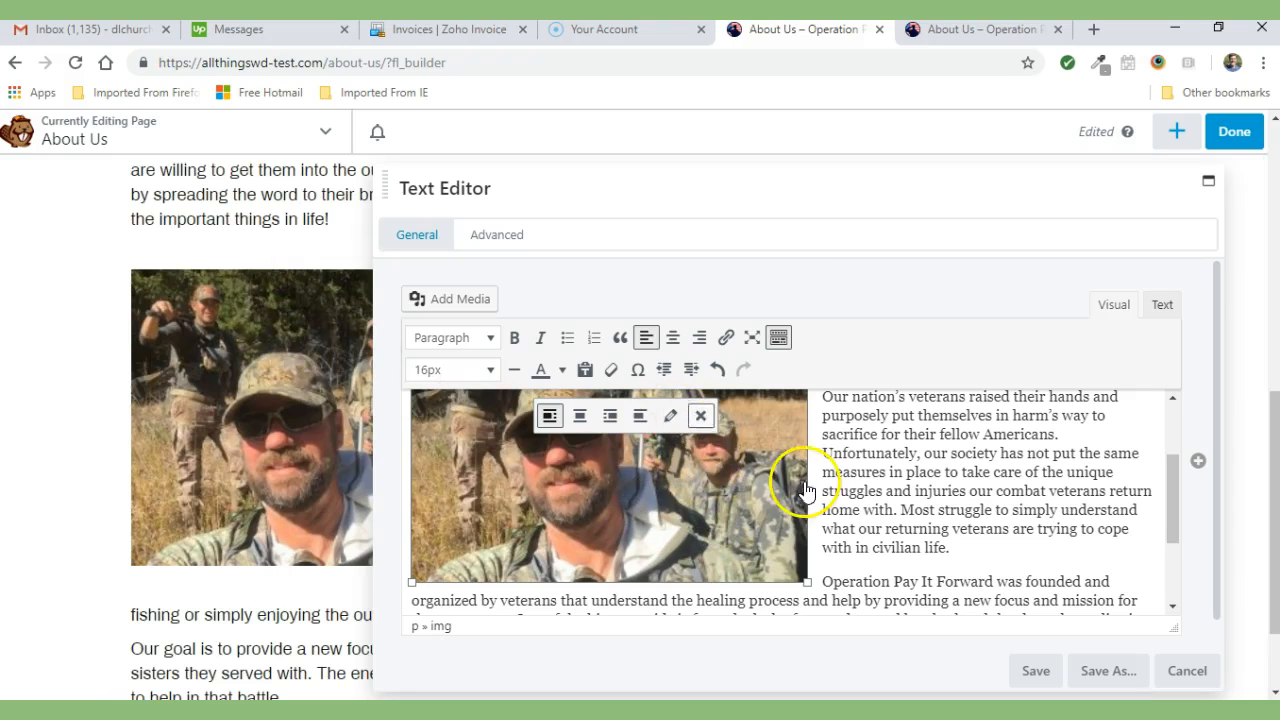
click(1033, 673)
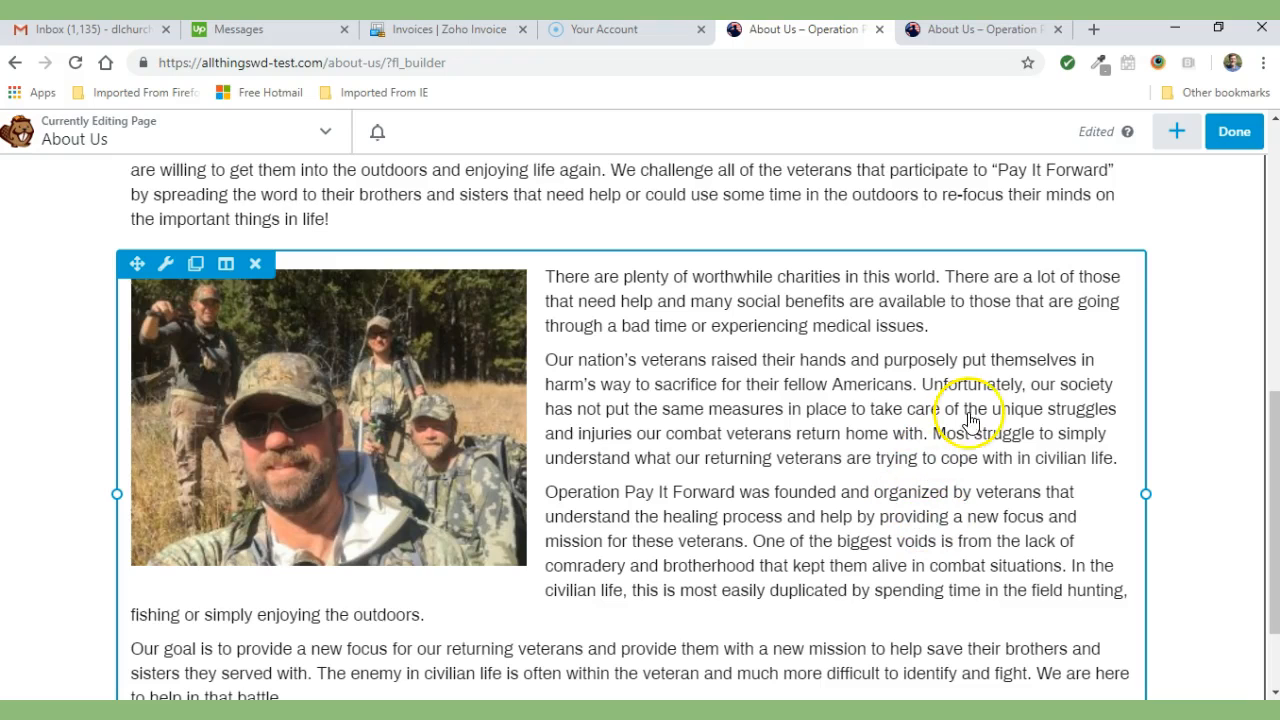
- Finish editing the About Us page and discard all unpublished changes
click(1234, 136)
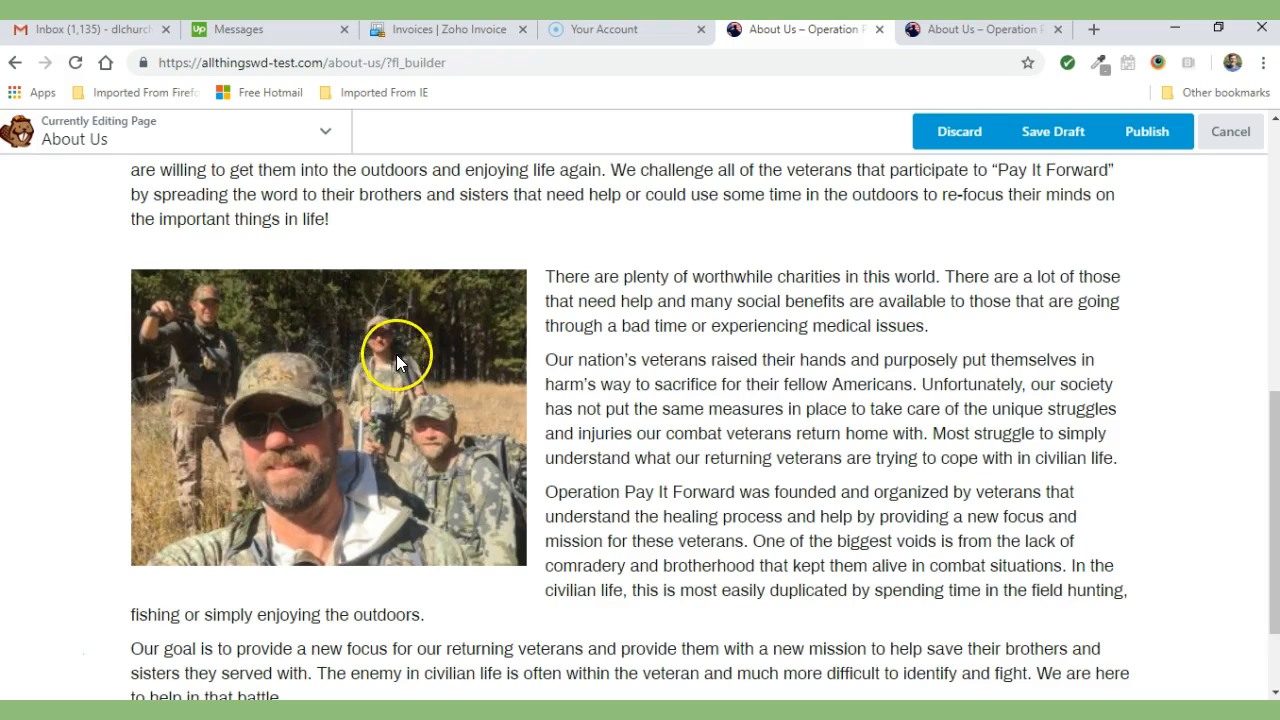
click(958, 136)
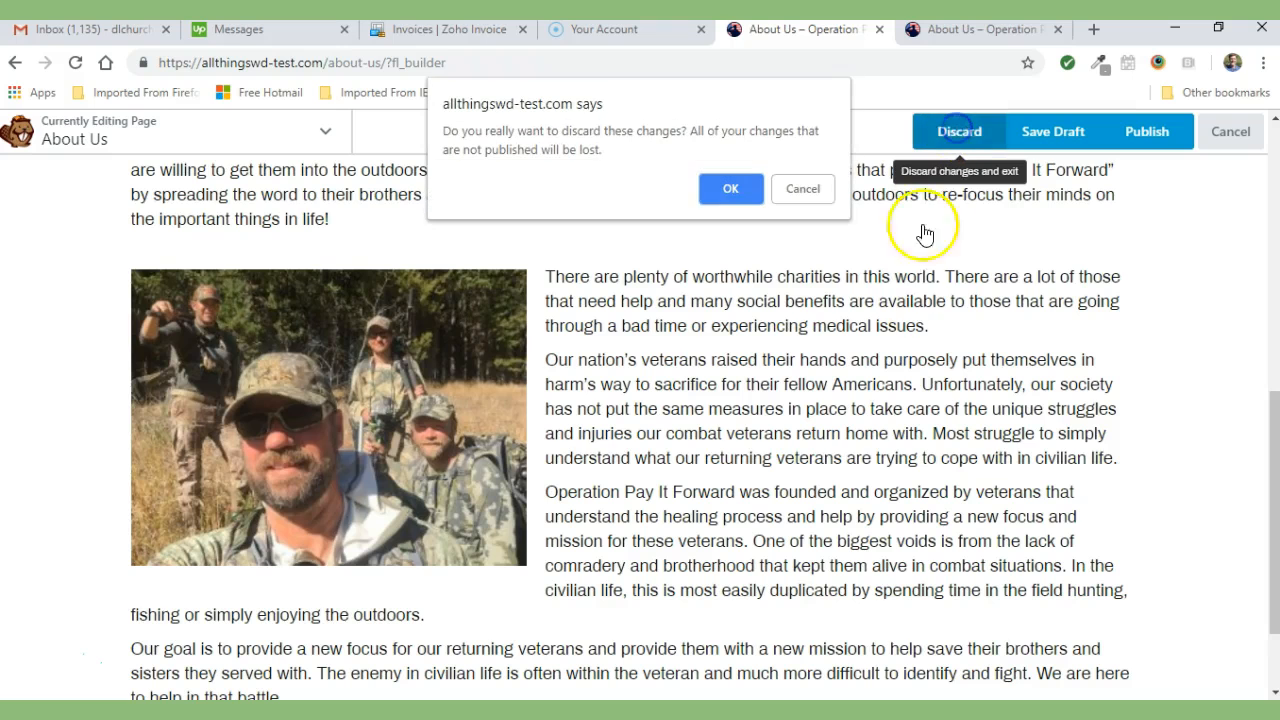
click(723, 190)
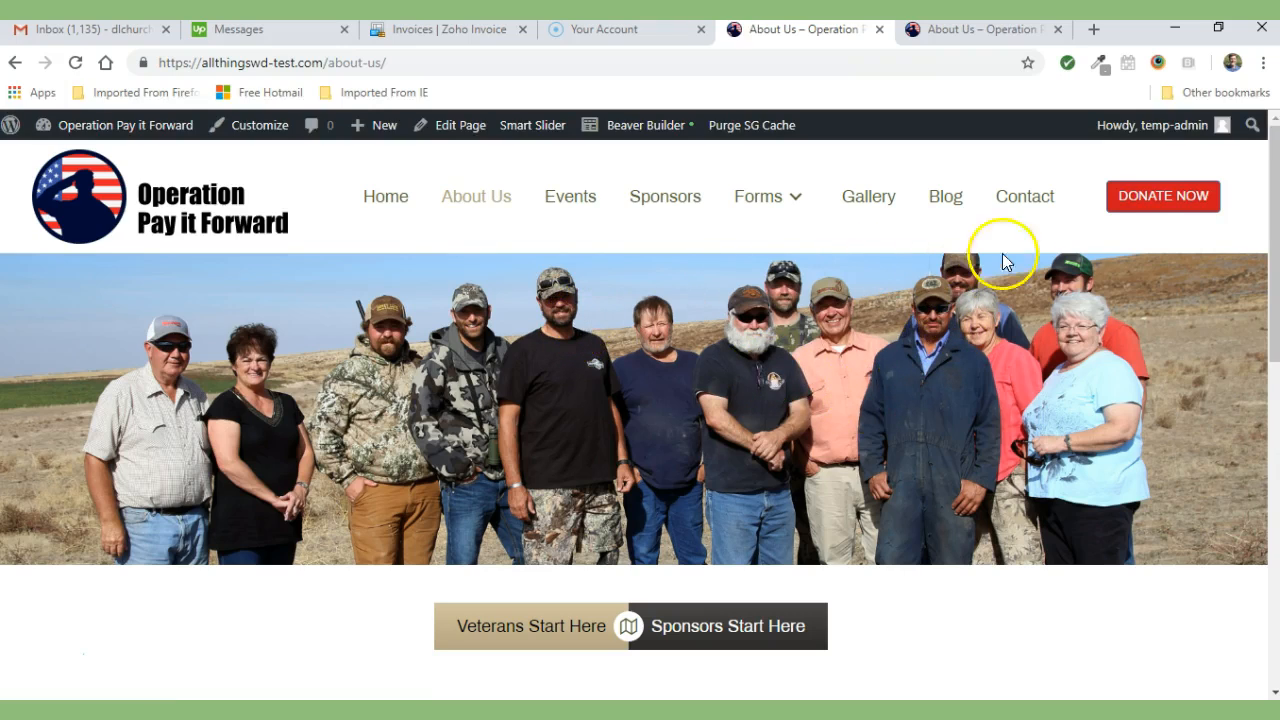
- Open the WordPress dashboard of the Operation Pay it Forward site and show the options for Pages
mouse_move(1274, 154)
mouse_down()
mouse_move(1274, 466)
mouse_move(1274, 161)
mouse_up()
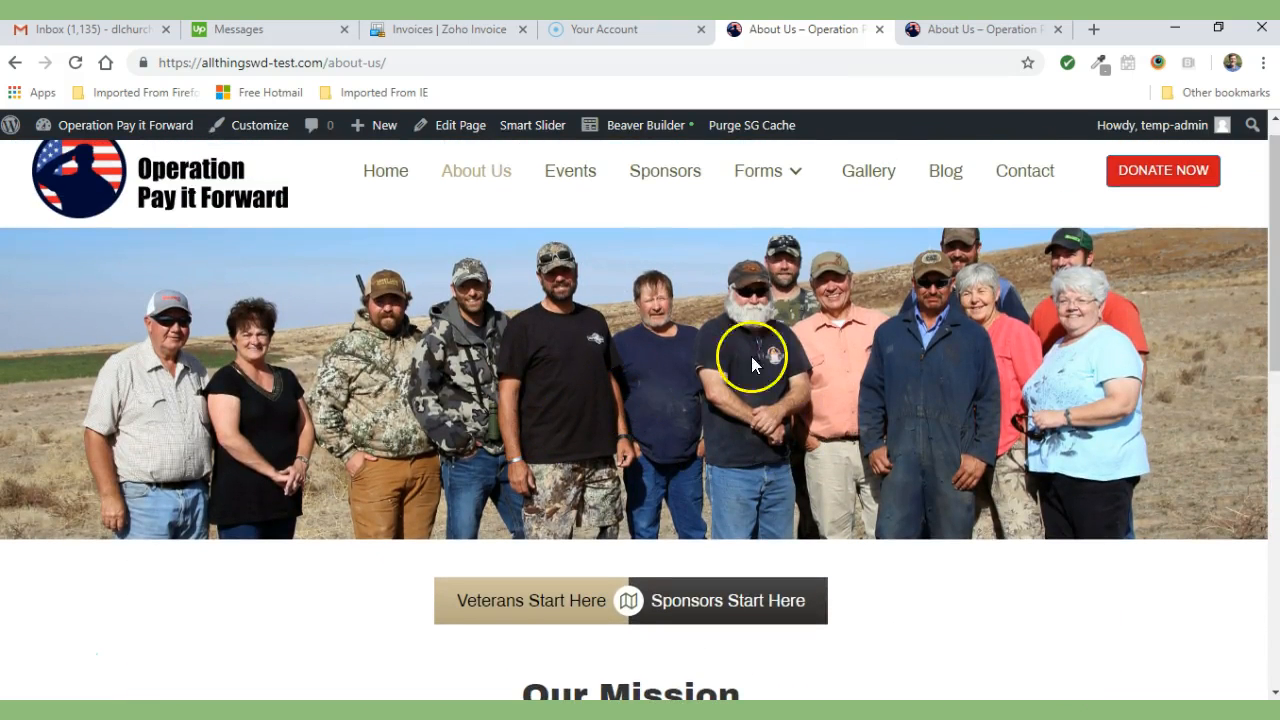
mouse_move(1274, 163)
mouse_down()
mouse_move(1274, 444)
mouse_move(1268, 140)
mouse_up()
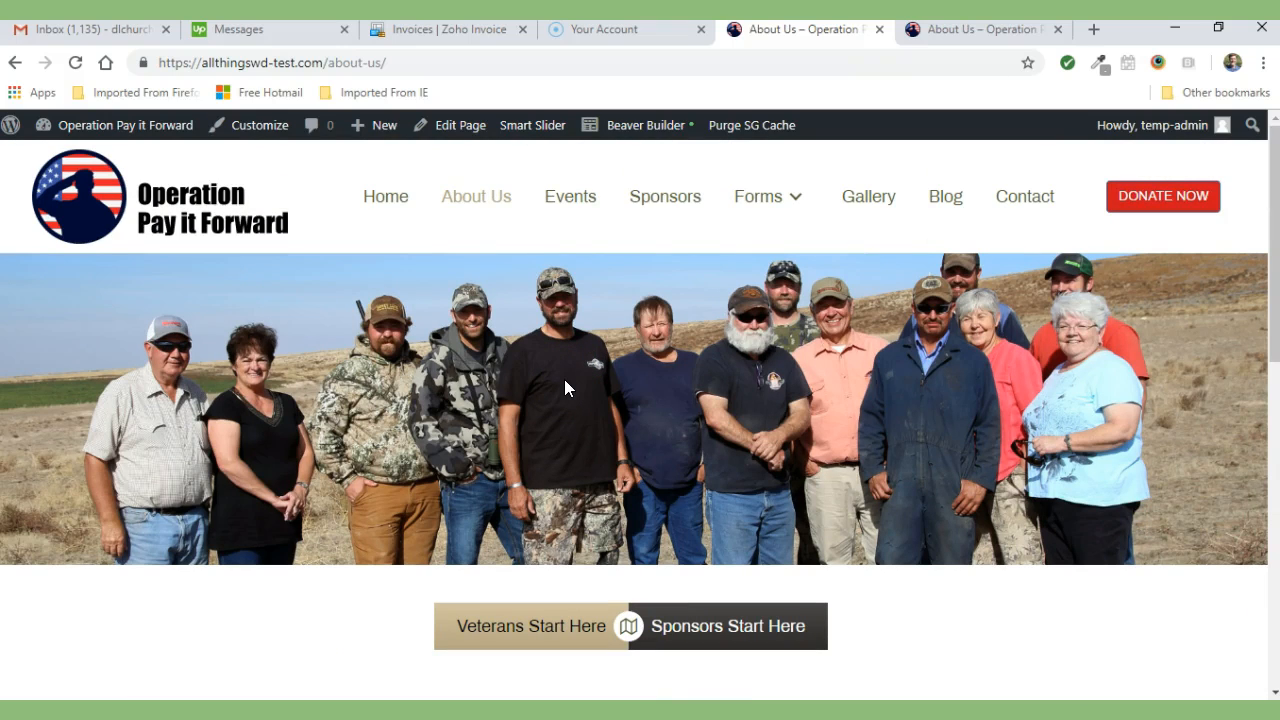
click(438, 328)
mouse_move(95, 128)
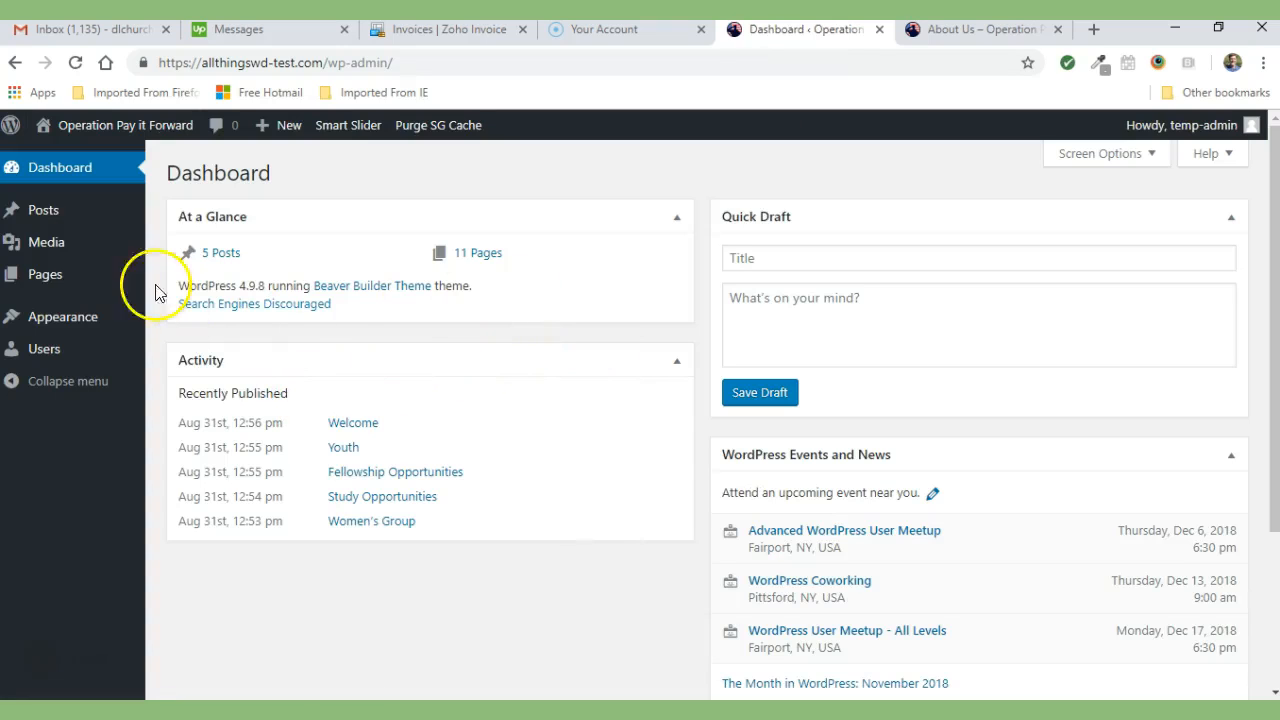
mouse_move(48, 280)
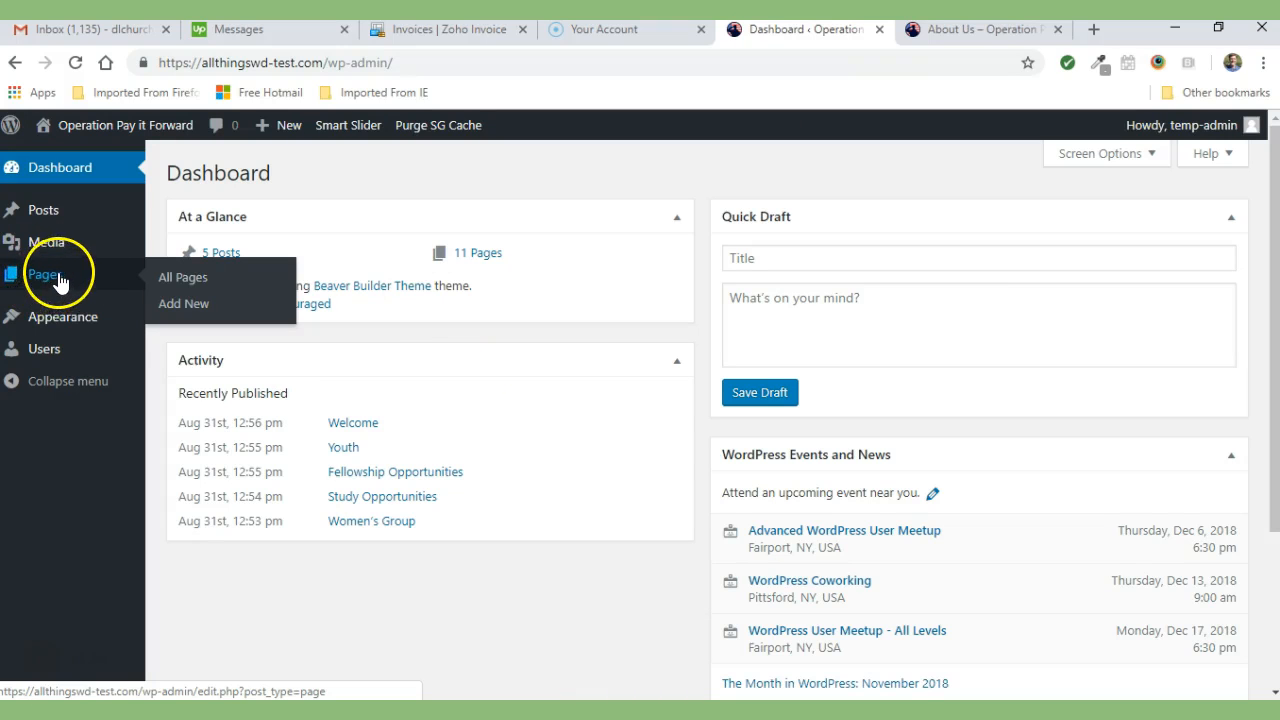